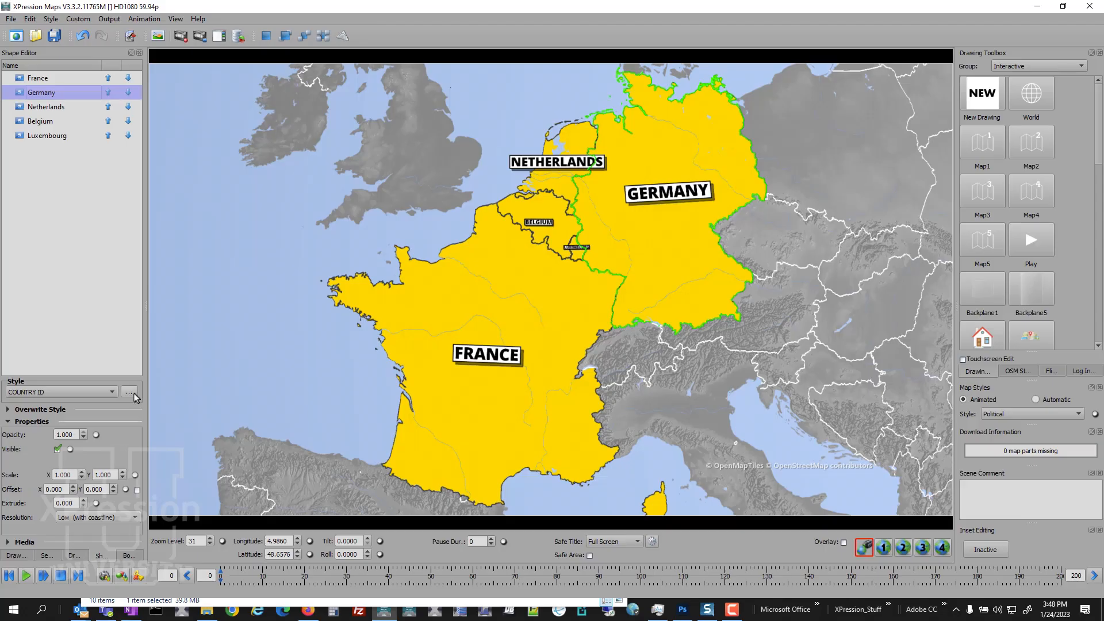
Step: Edit the COUNTRY ID shape style and enable the shadow in its fill area parameters
click(496, 329)
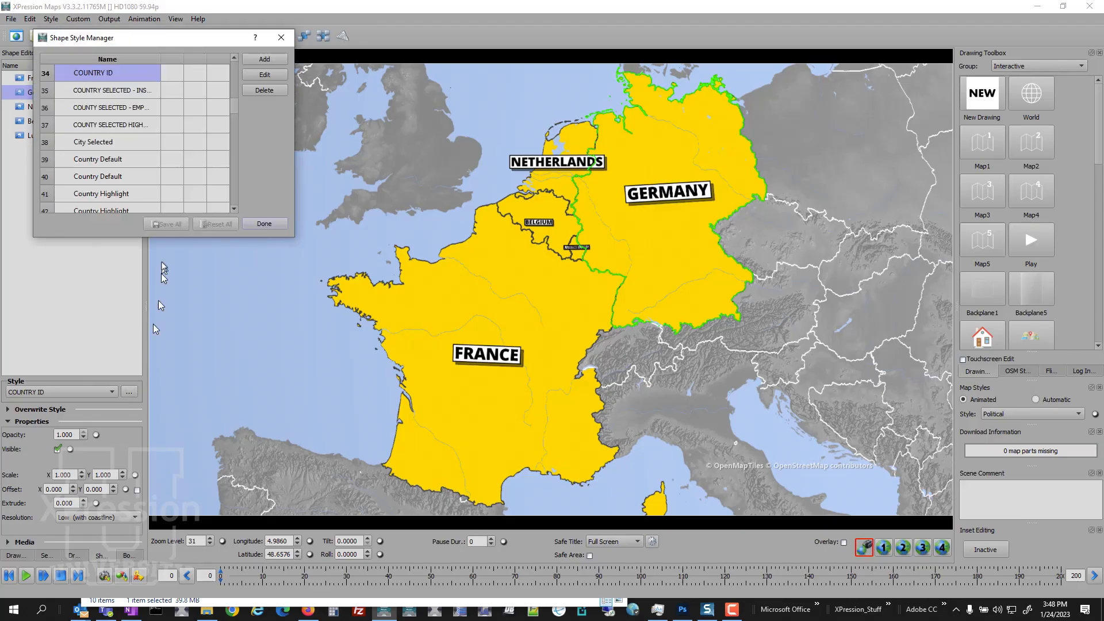
click(249, 76)
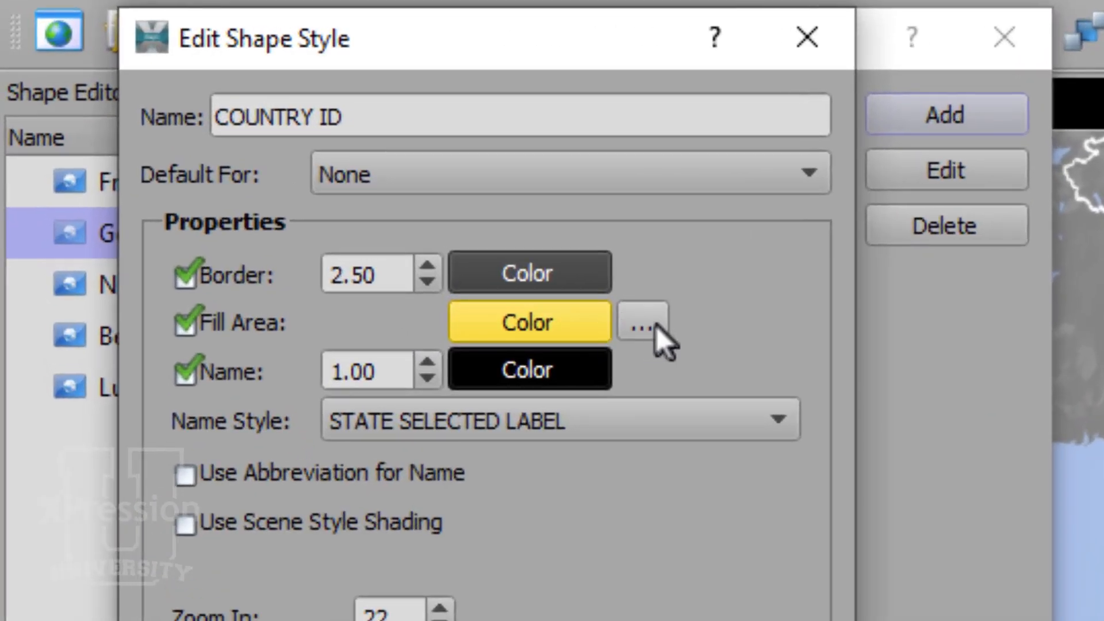
click(656, 326)
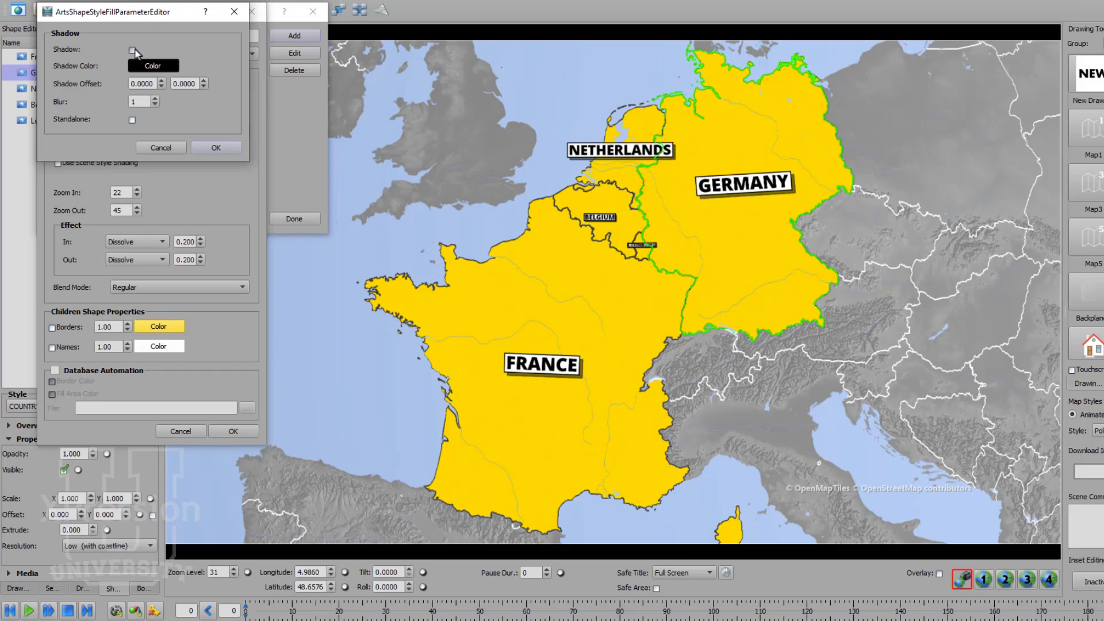
click(132, 50)
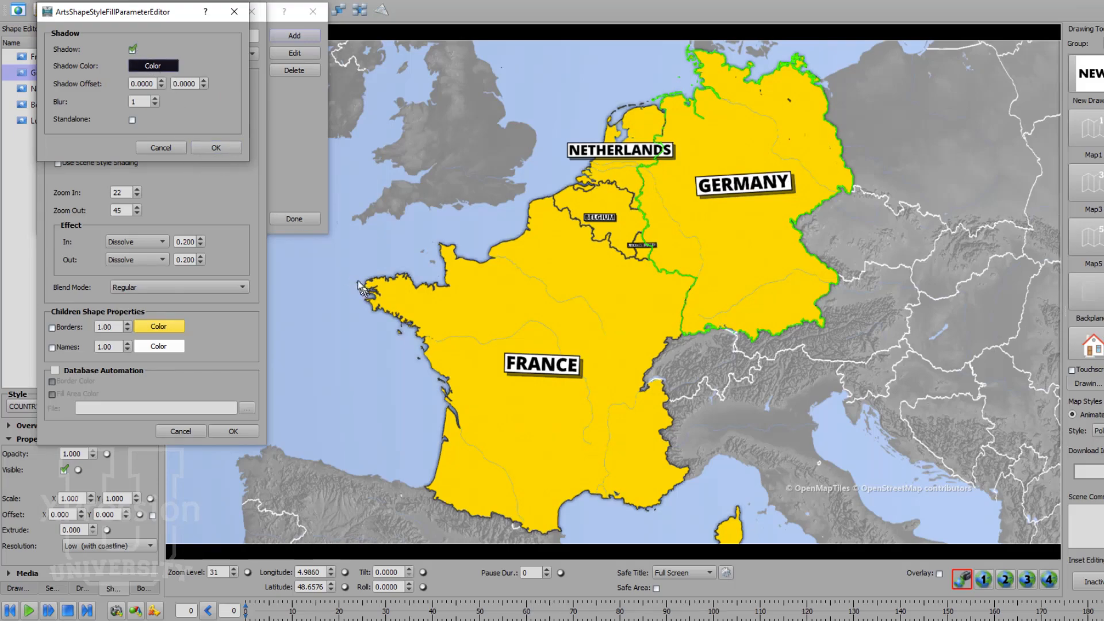
Step: Adjust the shadow's X-axis offset to 0.0078 so it falls east of the countries
click(163, 81)
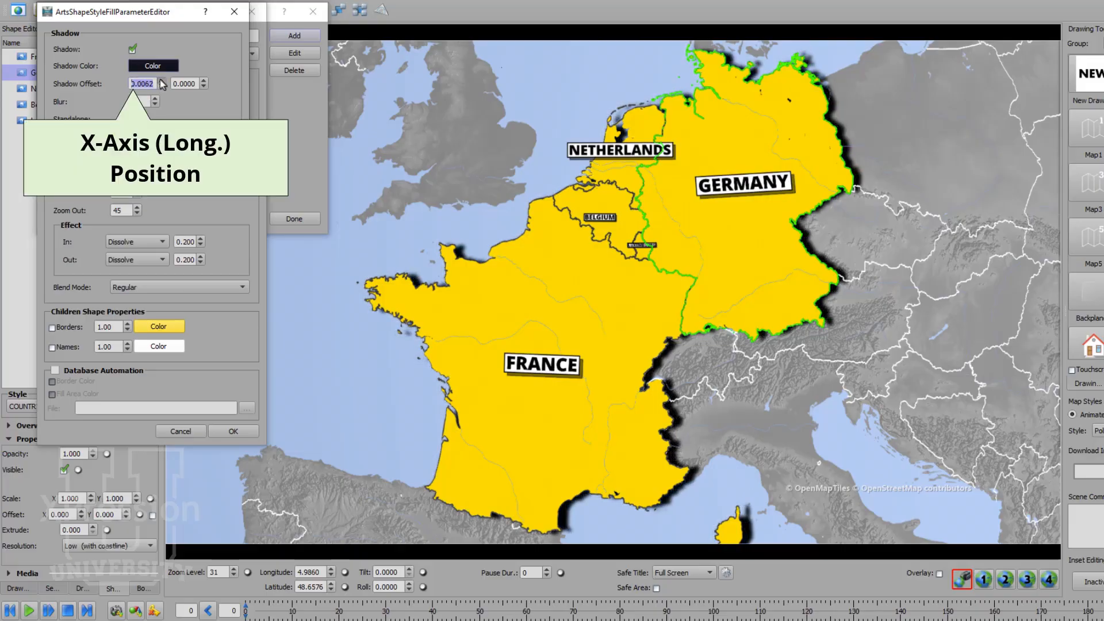
click(162, 80)
click(162, 80)
click(163, 81)
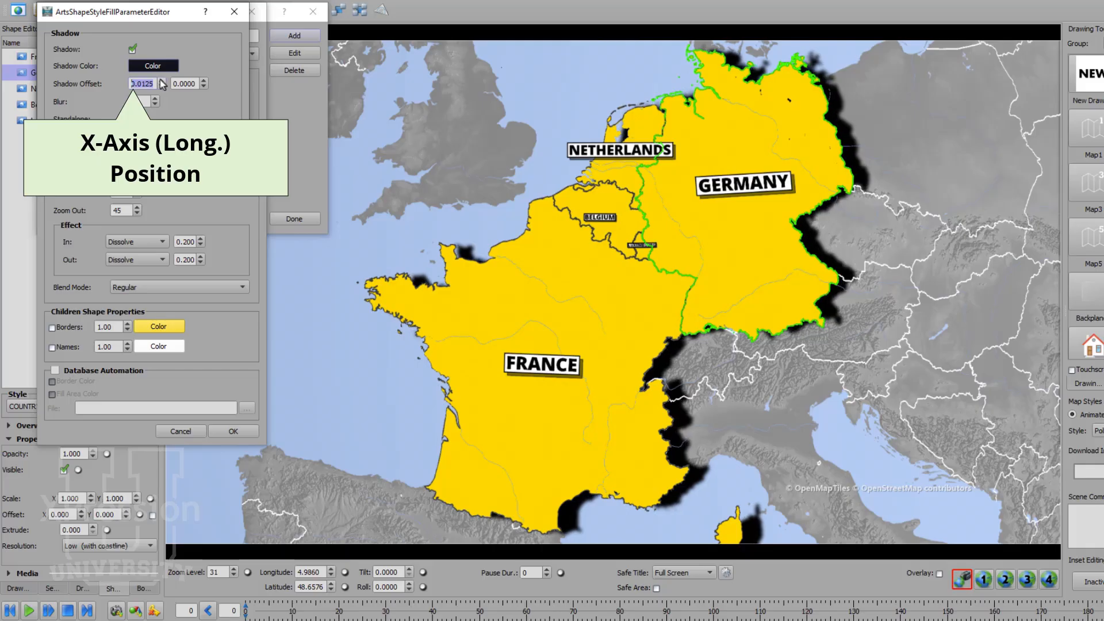
click(161, 87)
click(161, 87)
click(161, 87)
click(162, 87)
click(161, 81)
click(161, 81)
click(162, 81)
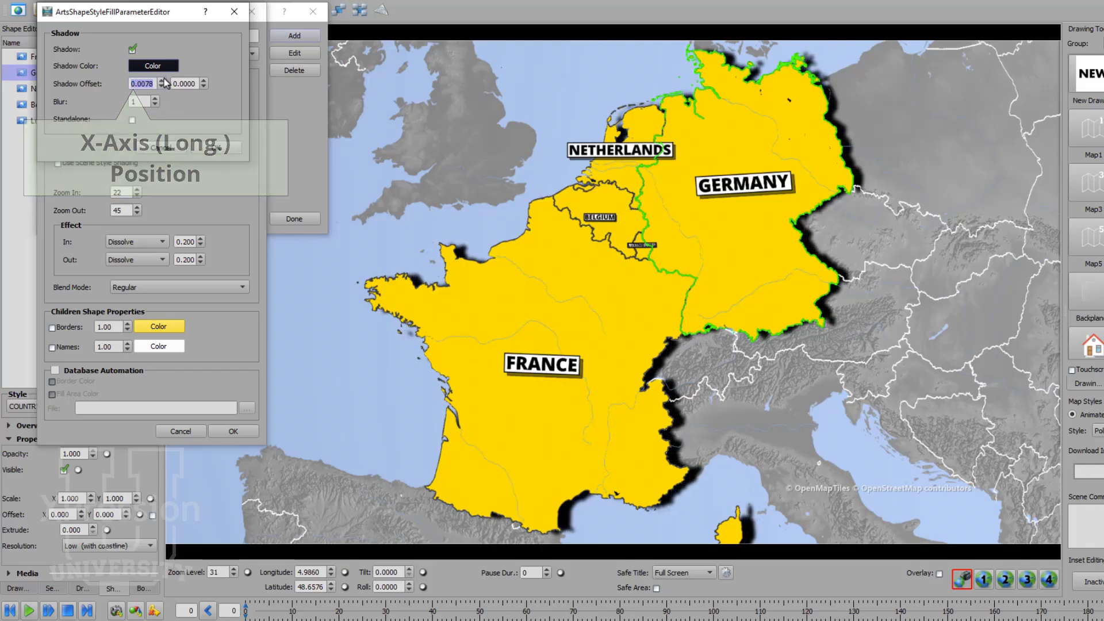
Step: Adjust the shadow's Y-axis offset to -0.0016 so it falls slightly south of the countries
click(204, 87)
click(203, 87)
click(204, 87)
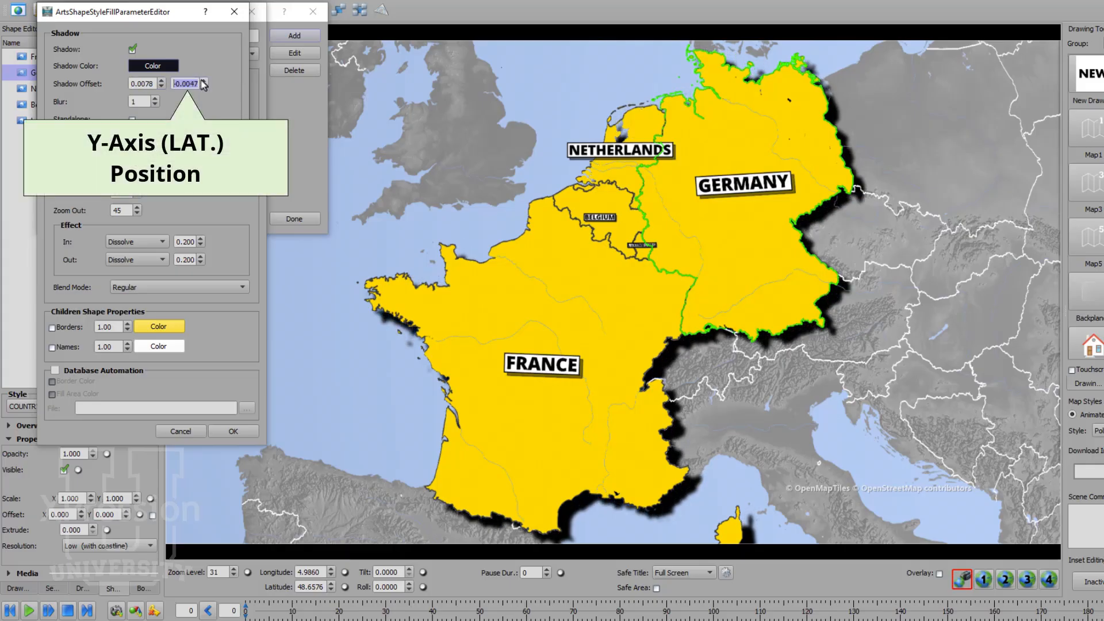
click(203, 81)
click(204, 87)
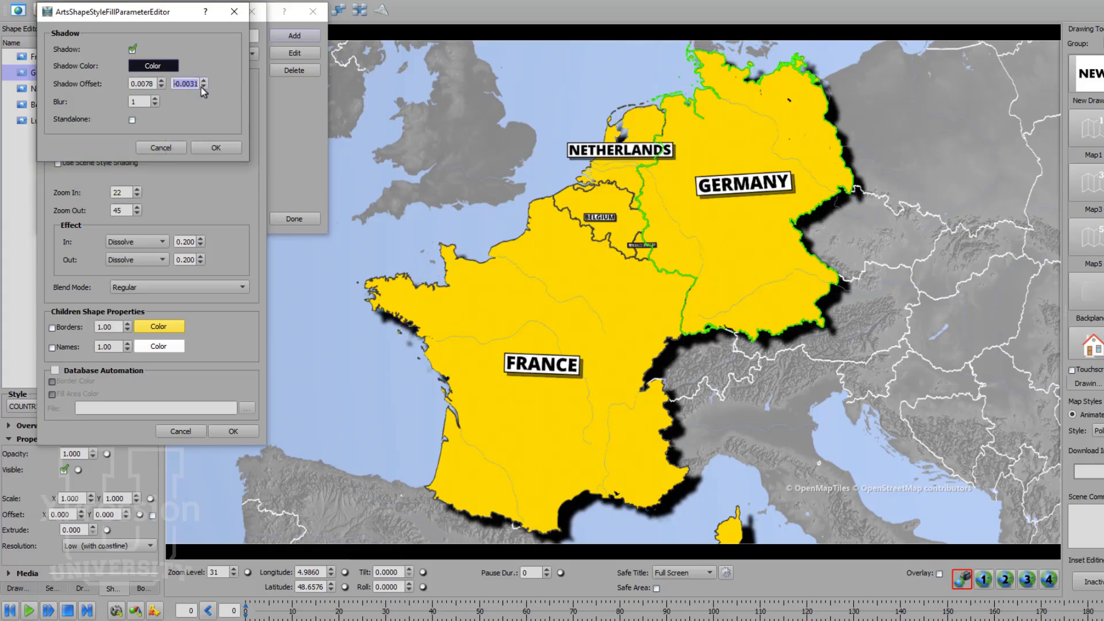
click(203, 81)
click(203, 81)
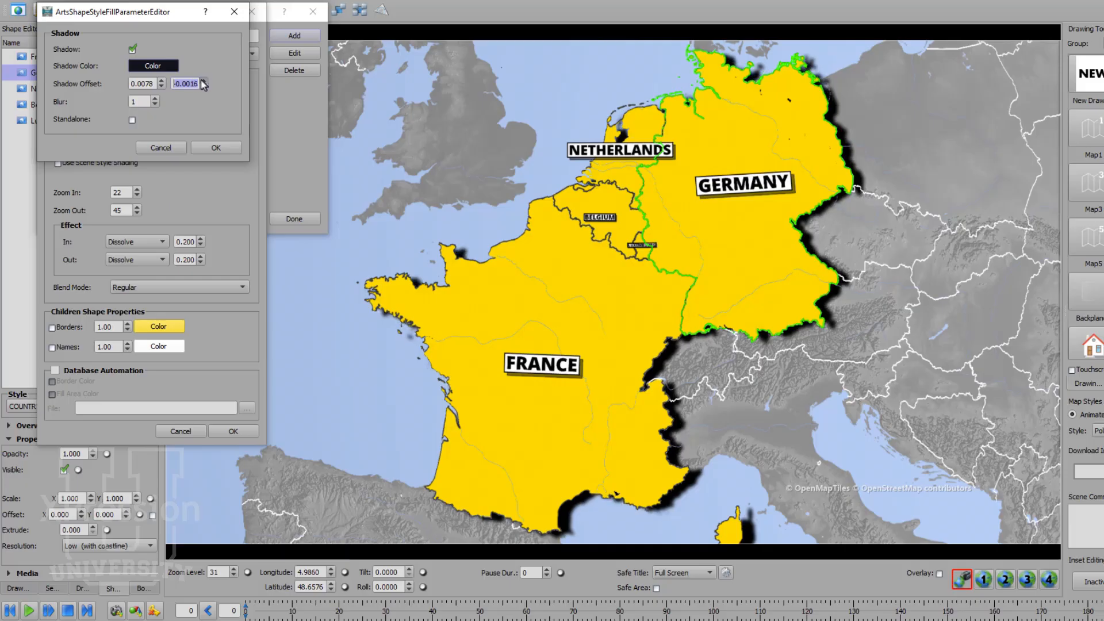
Step: Try a softer shadow edge and set the shadow blur to 2
click(154, 99)
click(155, 99)
click(154, 98)
click(155, 99)
click(156, 103)
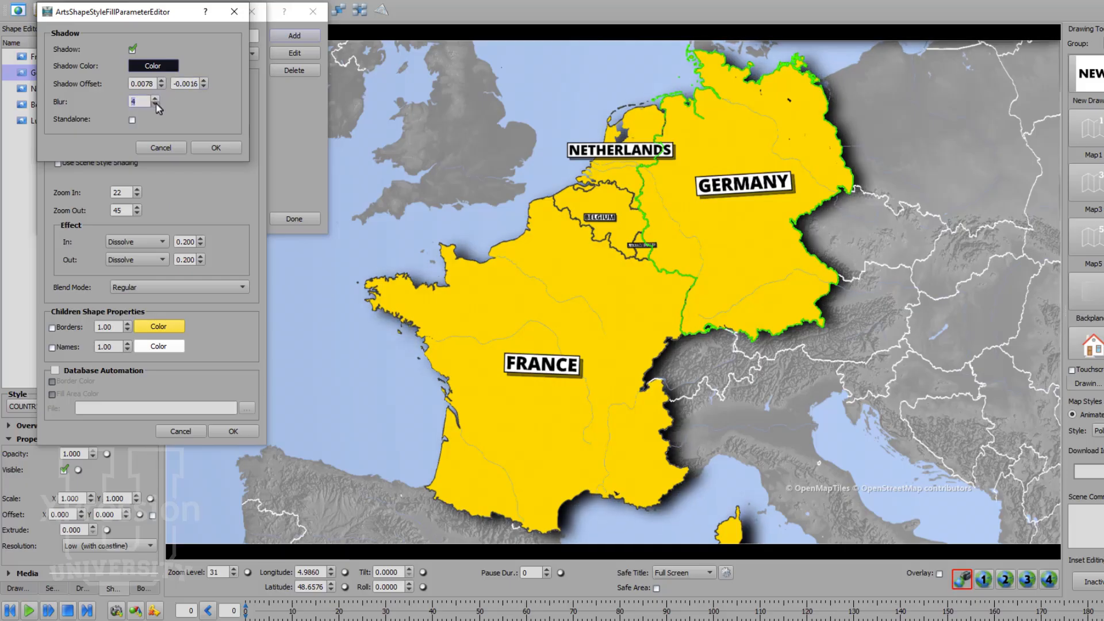
click(156, 104)
click(155, 103)
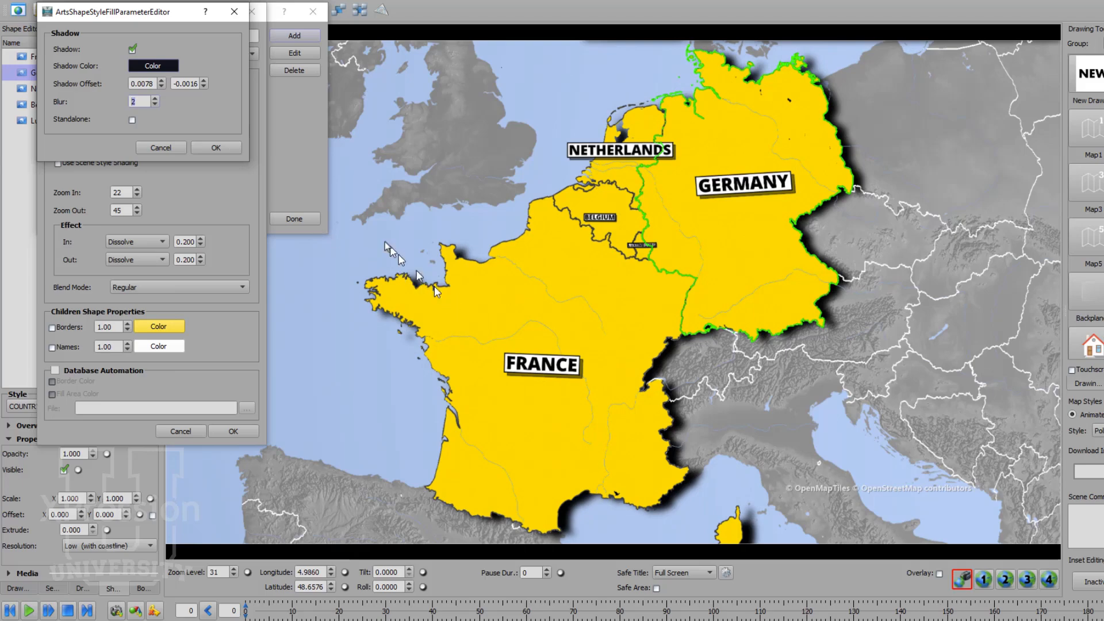
Step: Set the shadow blur to 1 and the shadow offset to 0.0031 in X and -0.0031 in Y
click(203, 86)
click(203, 86)
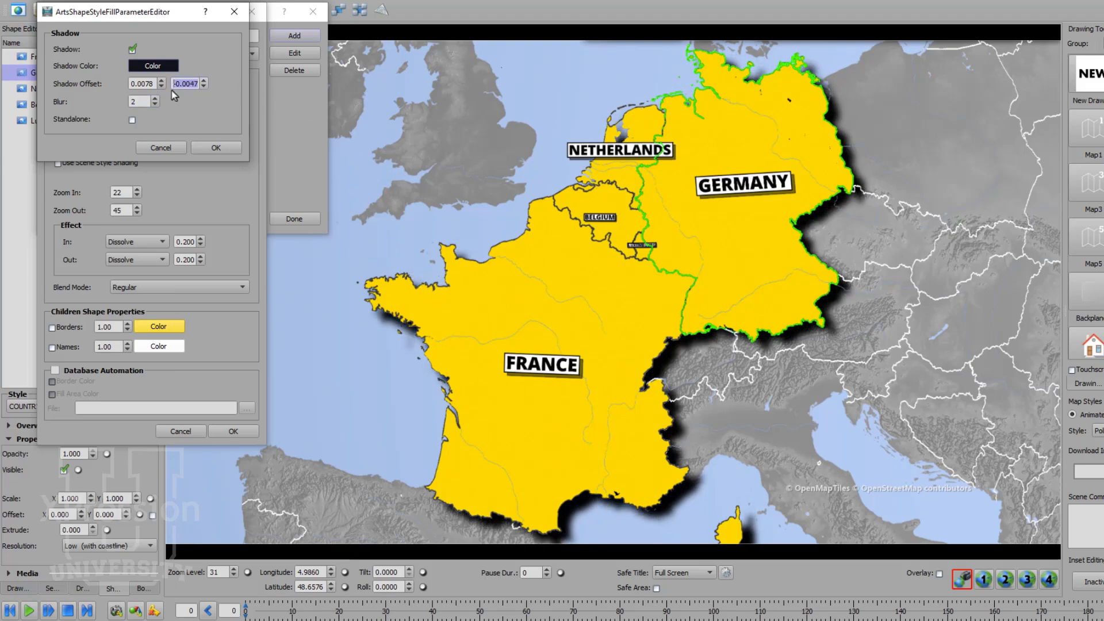
click(154, 104)
click(162, 86)
click(161, 86)
click(162, 86)
click(203, 86)
click(204, 86)
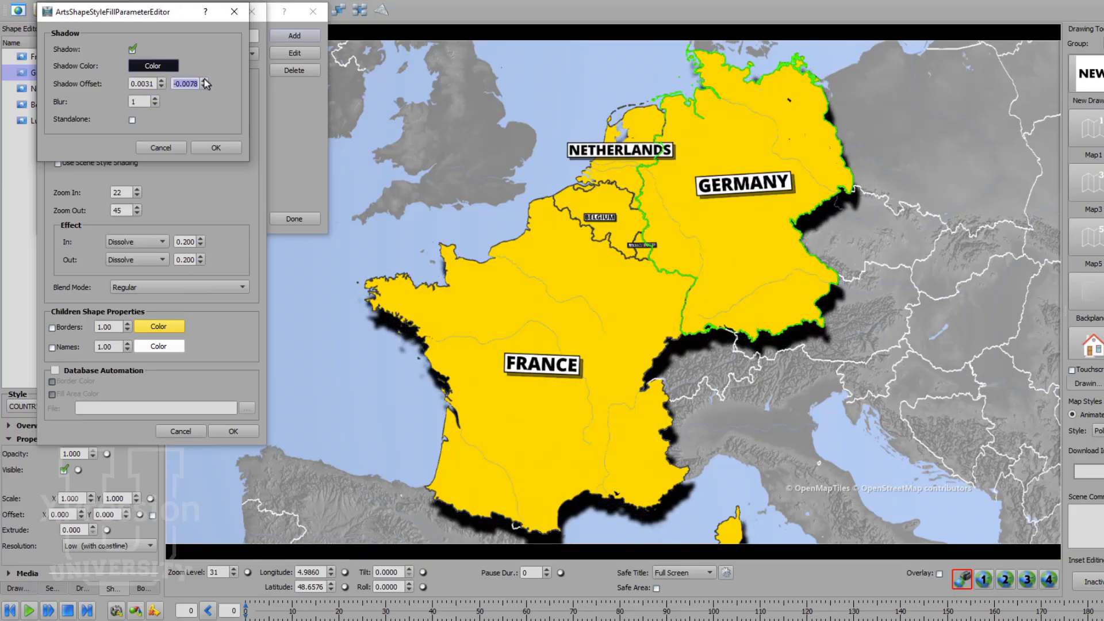
click(205, 81)
click(204, 81)
click(204, 82)
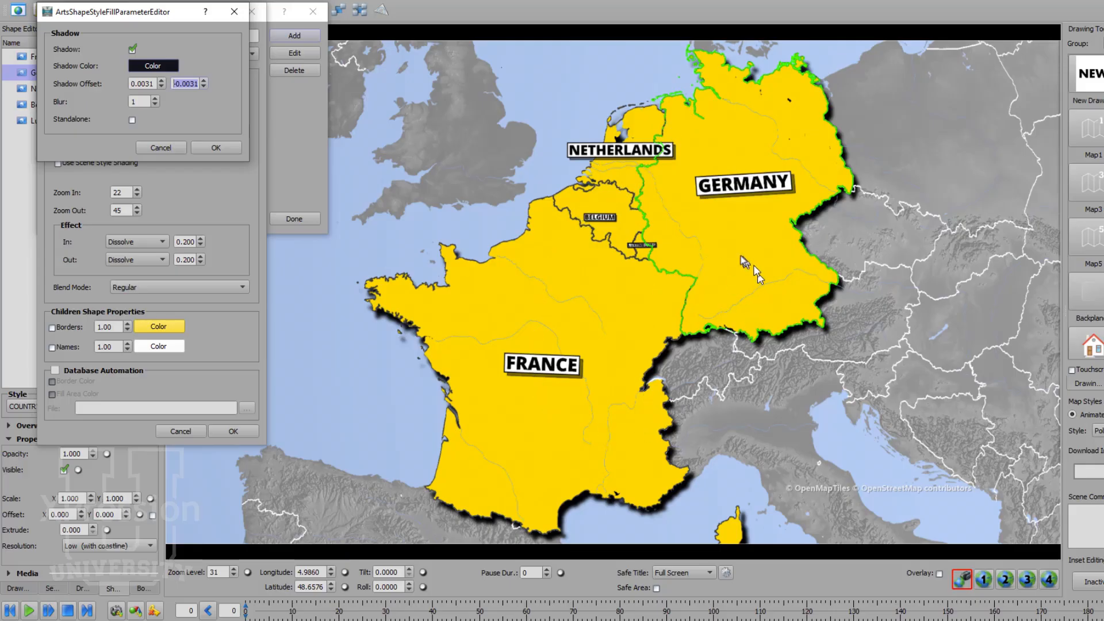
Step: Make the shadow standalone, accept the COUNTRY ID style edits and close the Shape Style Manager
click(132, 121)
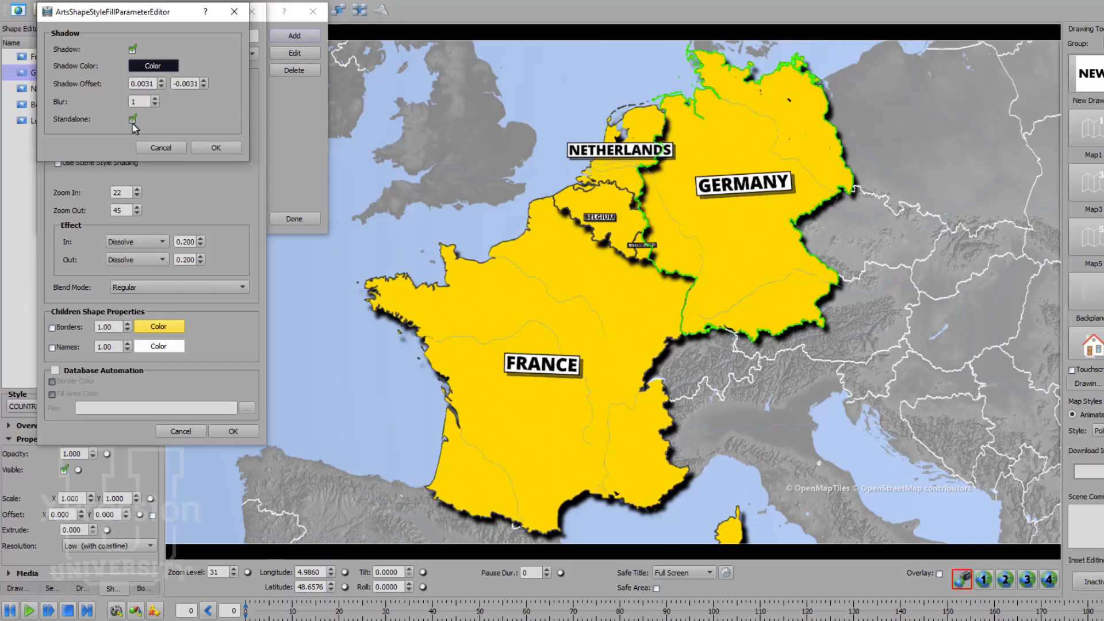
click(211, 149)
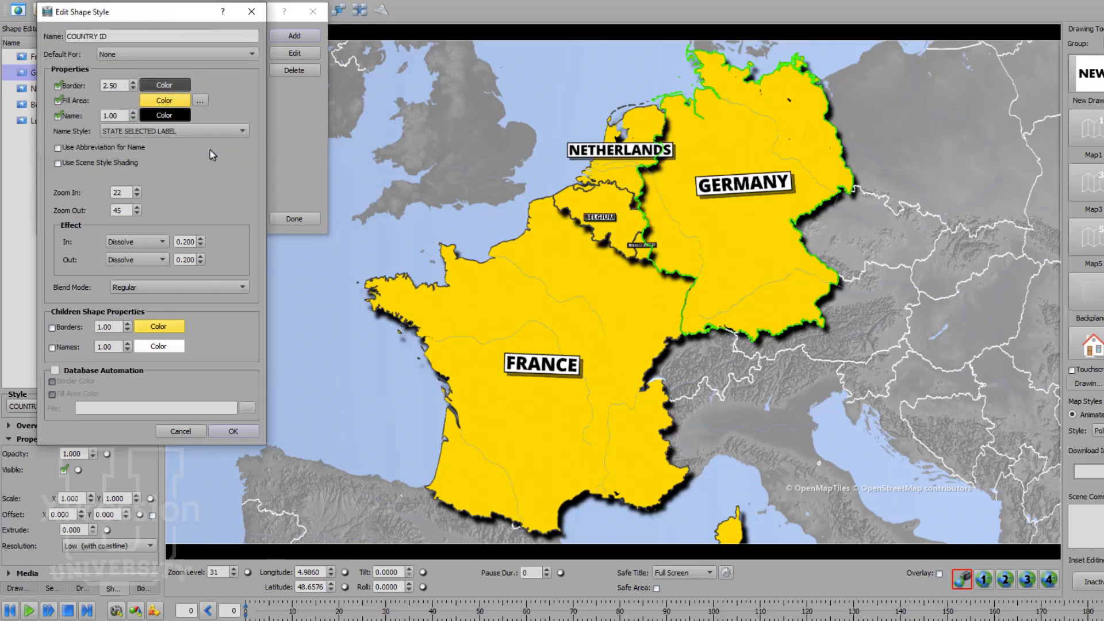
click(245, 431)
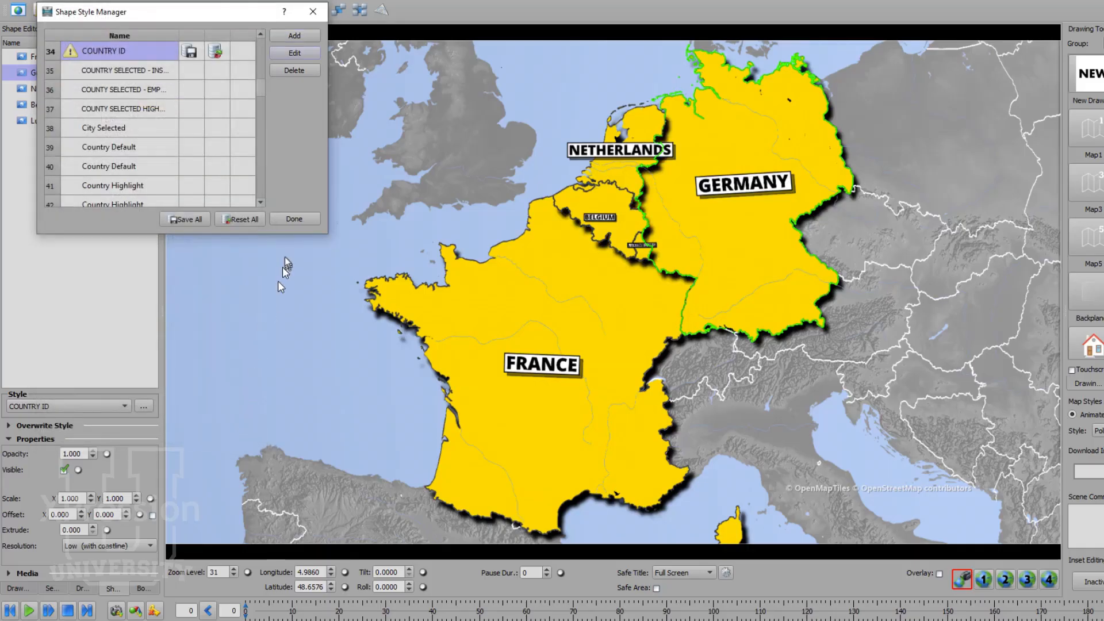
click(293, 222)
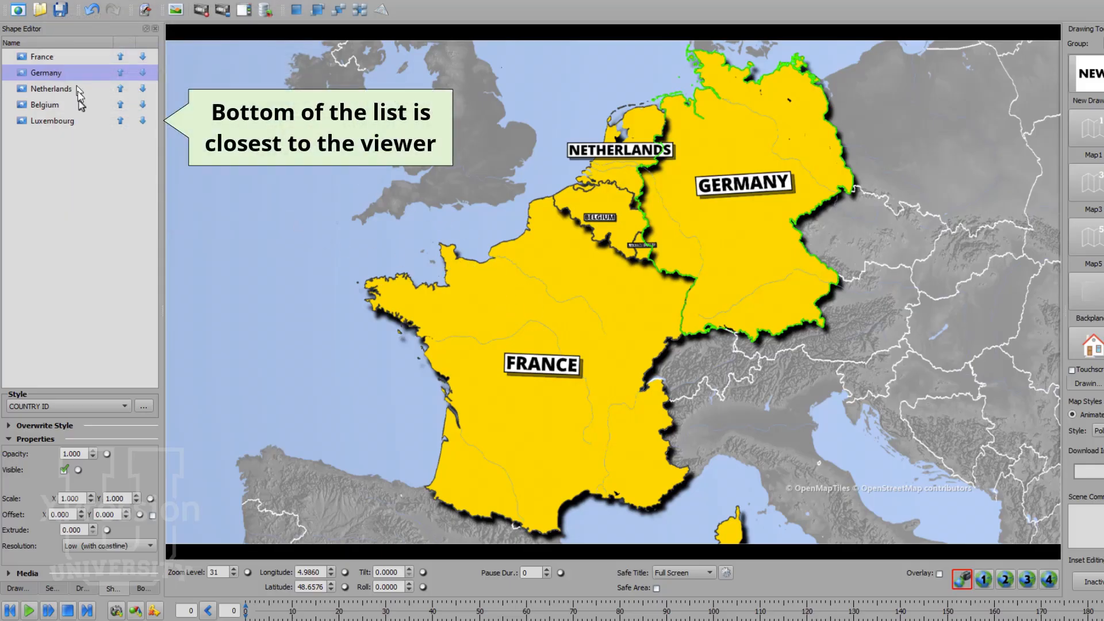
Step: Move Luxembourg up to the first place in the Shape Editor list, above France
click(69, 125)
click(118, 120)
click(117, 120)
click(120, 121)
click(120, 105)
click(120, 89)
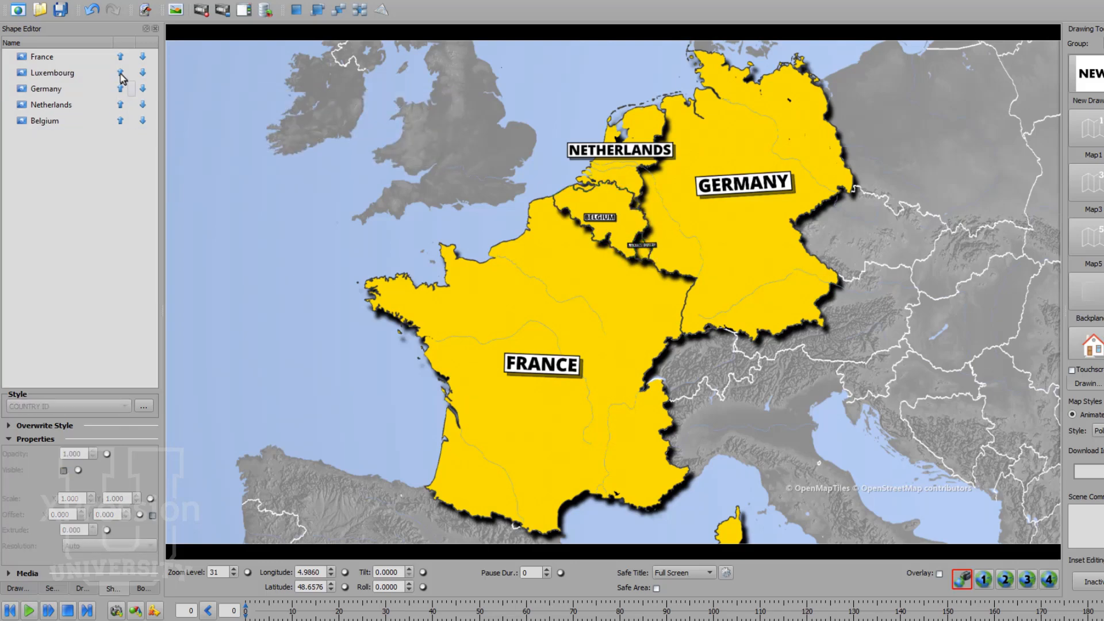
click(121, 73)
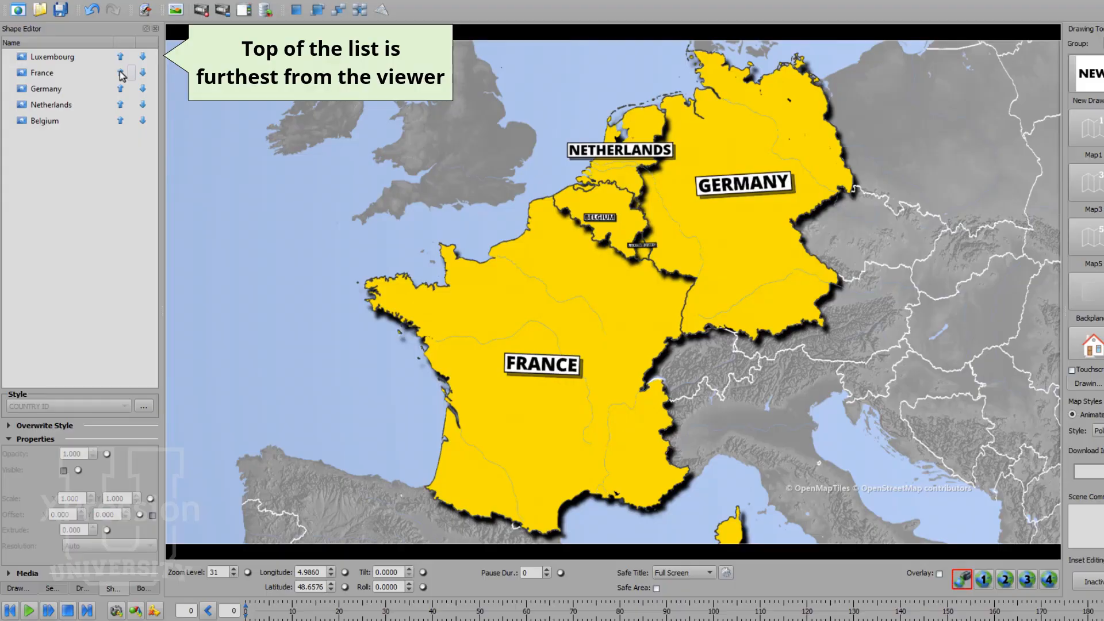
Step: Move Belgium up to the first place in the Shape Editor list, above Luxembourg
click(120, 121)
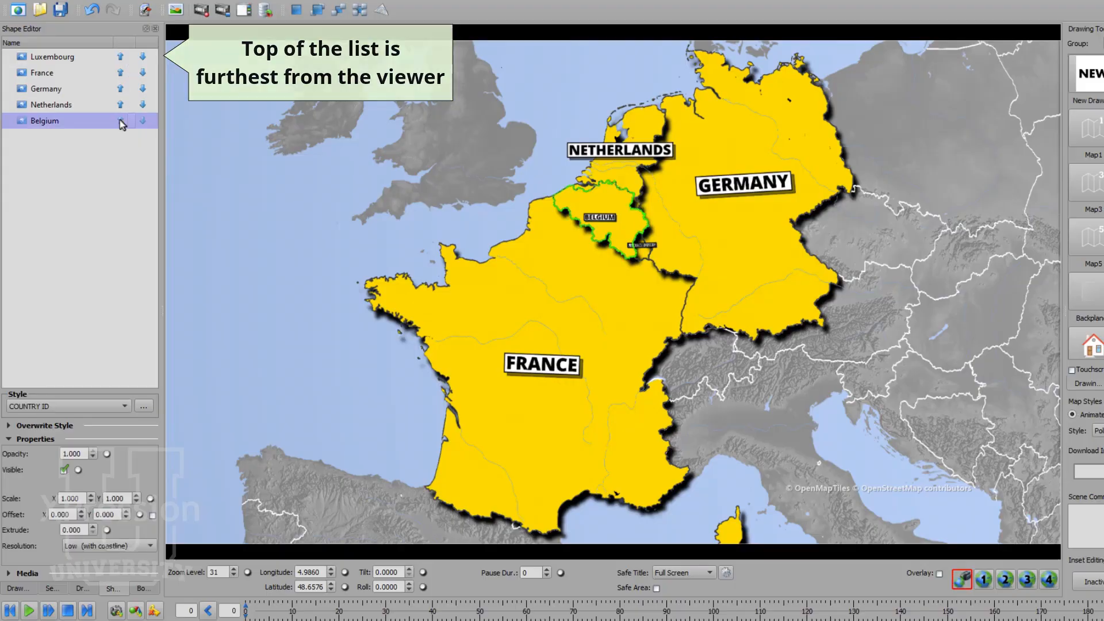
click(121, 105)
click(120, 89)
click(120, 72)
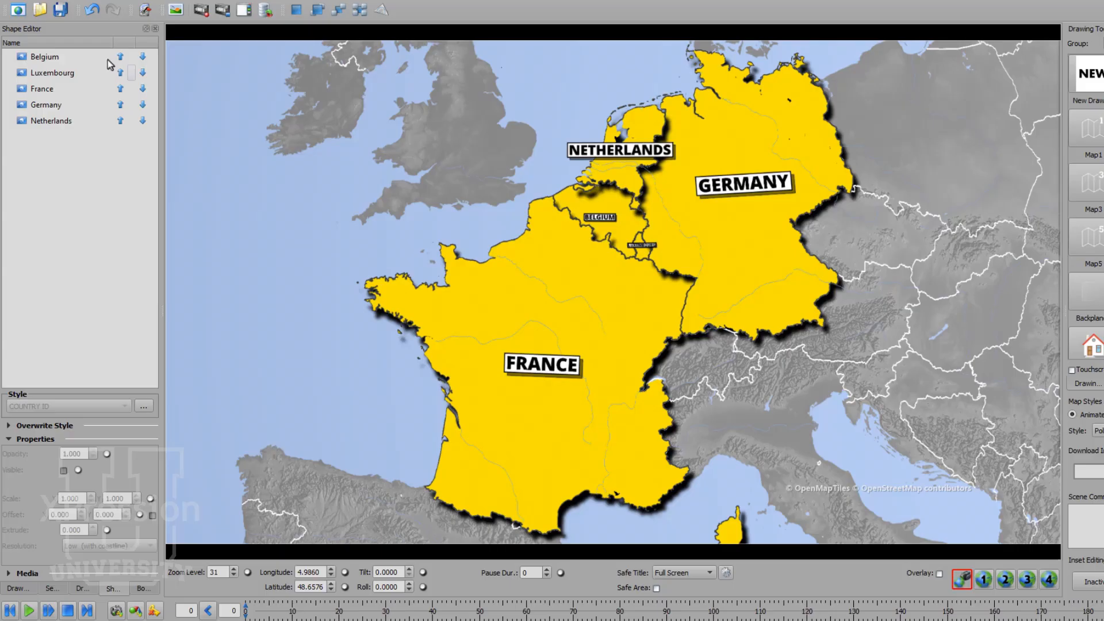
Step: Reorder the shape list so that Netherlands sits above Germany and Luxembourg sits below France
click(121, 121)
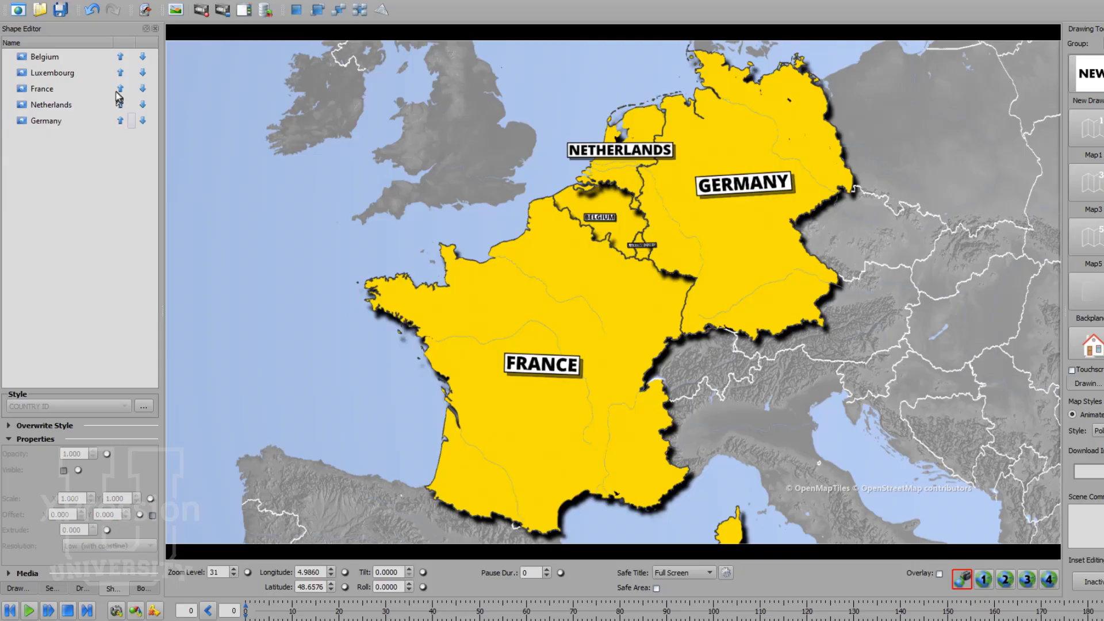
click(142, 57)
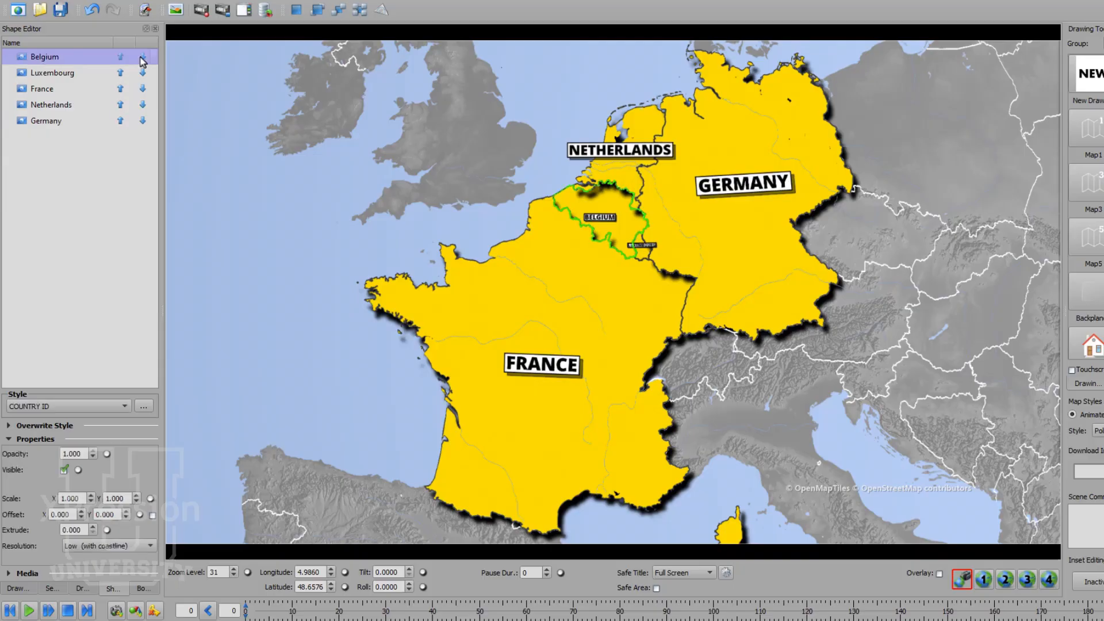
click(143, 57)
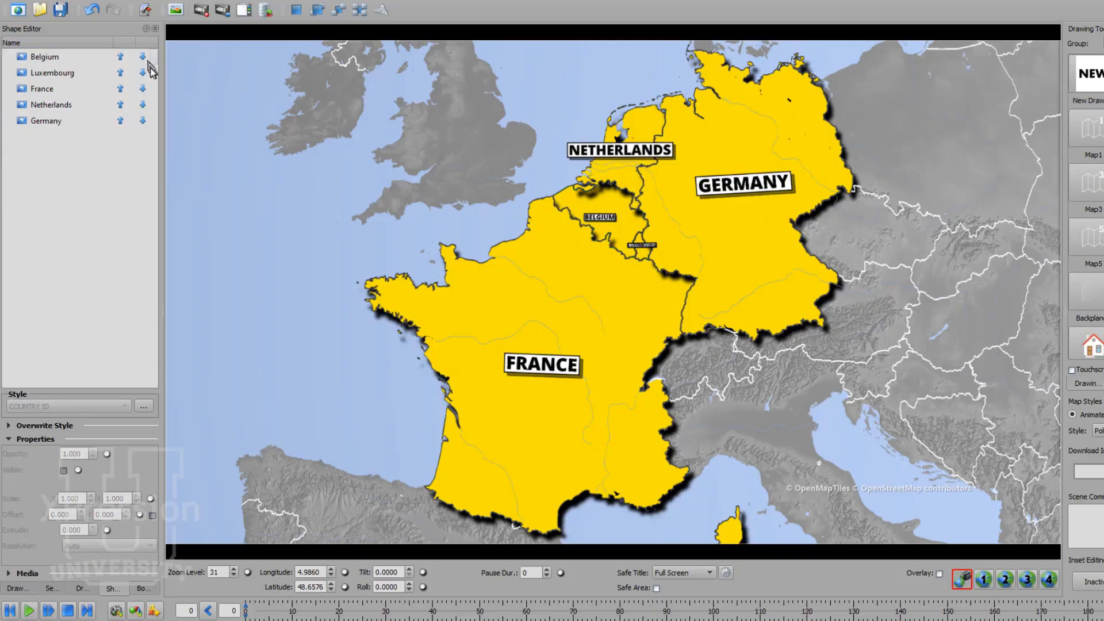
click(143, 73)
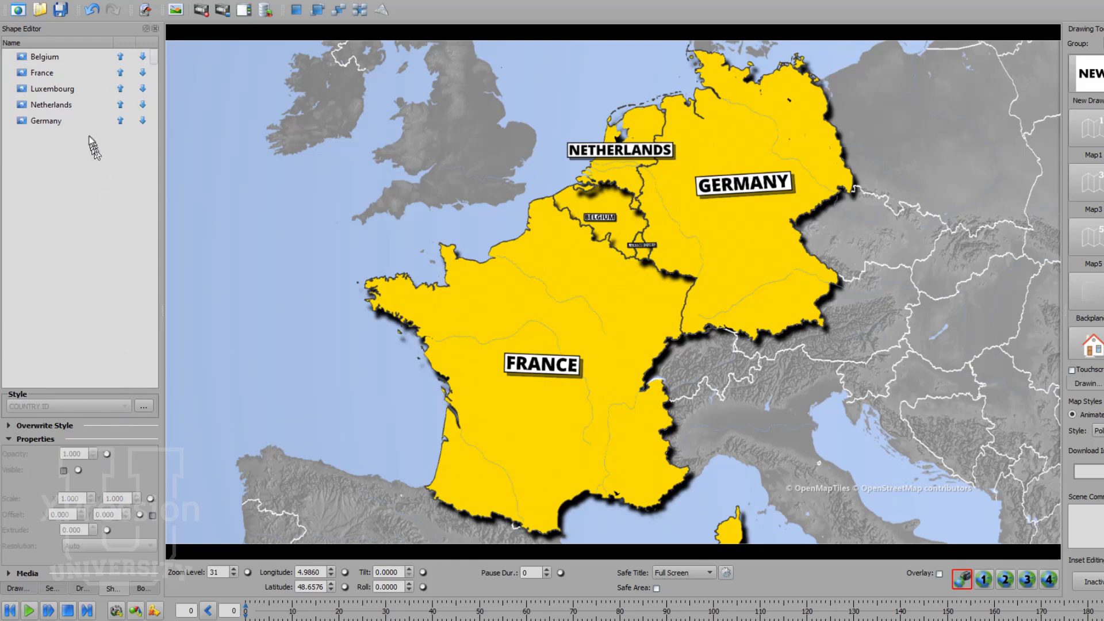
Step: Select Belgium, turn off the fill area shadow in its COUNTRY ID style and accept the style edits
click(45, 58)
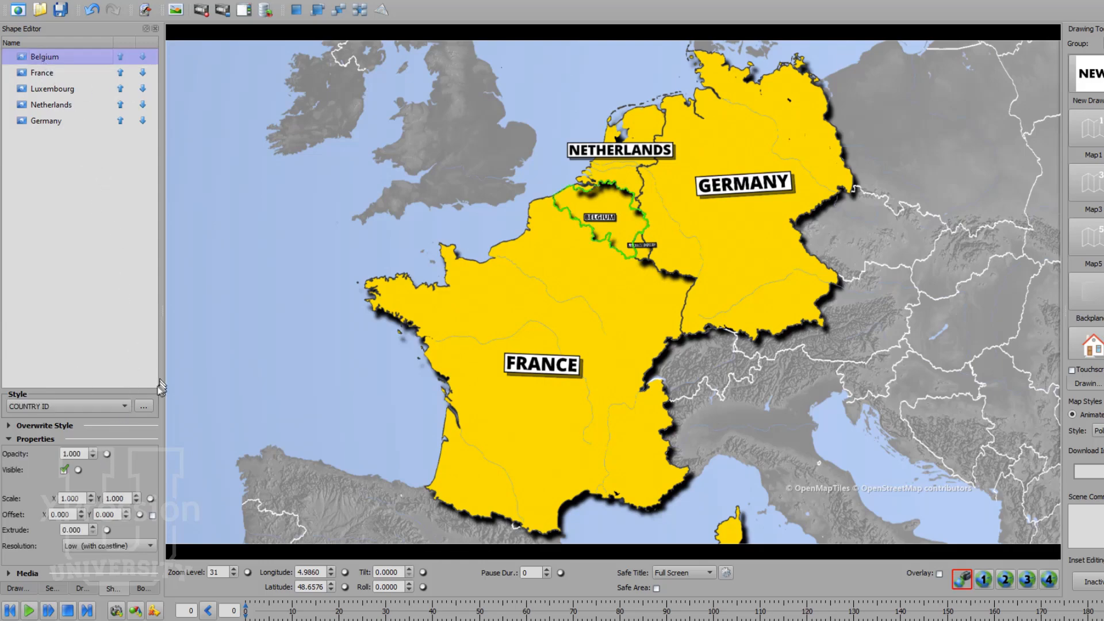
click(144, 406)
click(291, 54)
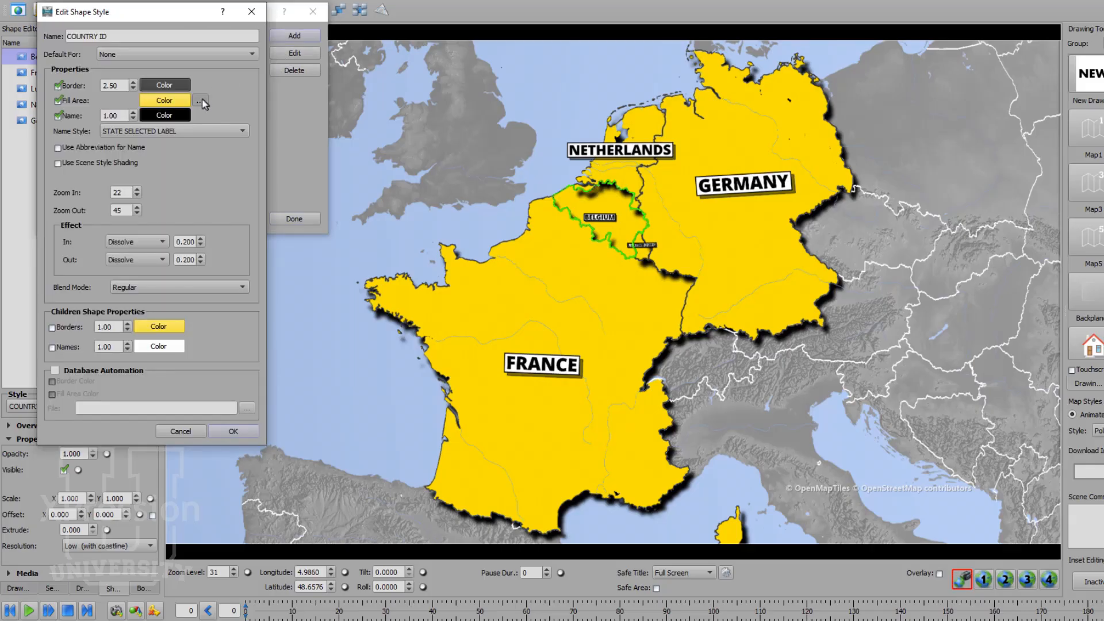
click(200, 101)
click(133, 50)
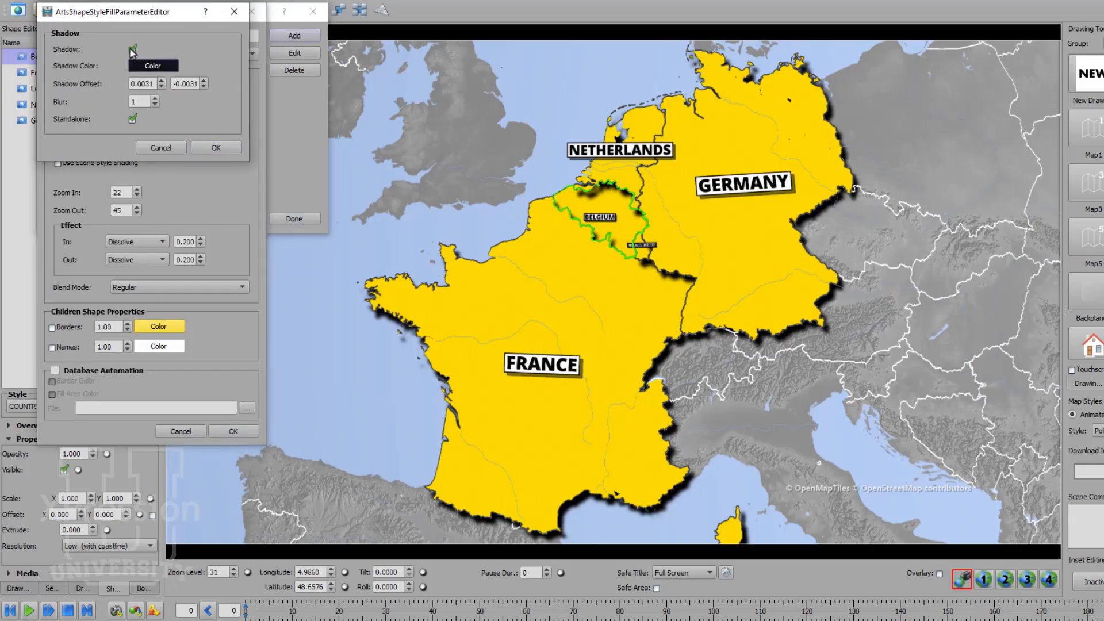
click(212, 148)
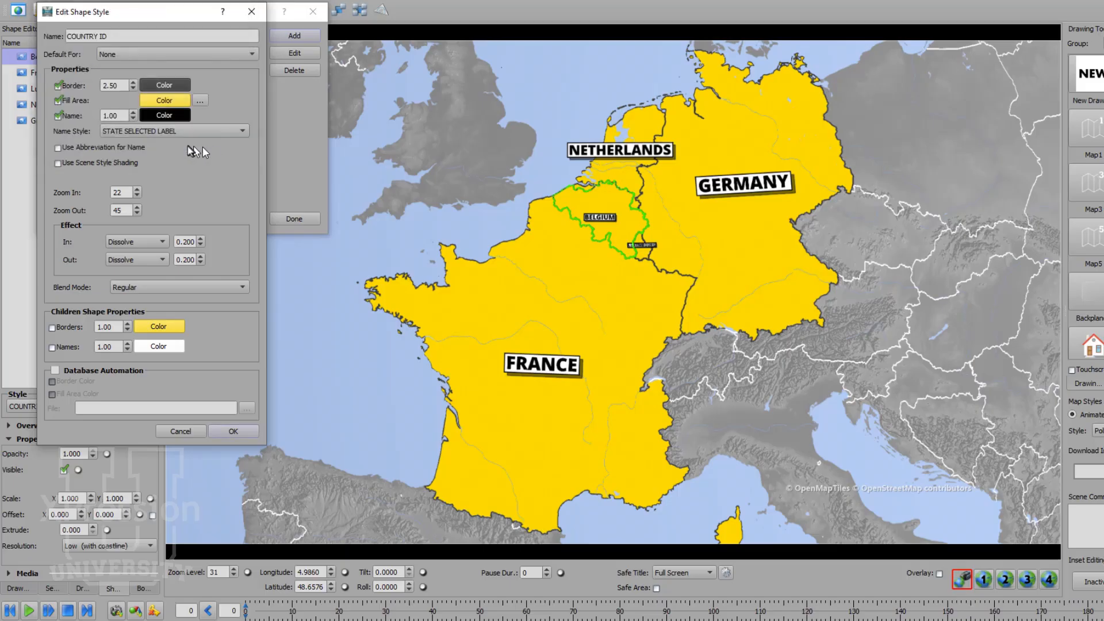
click(222, 432)
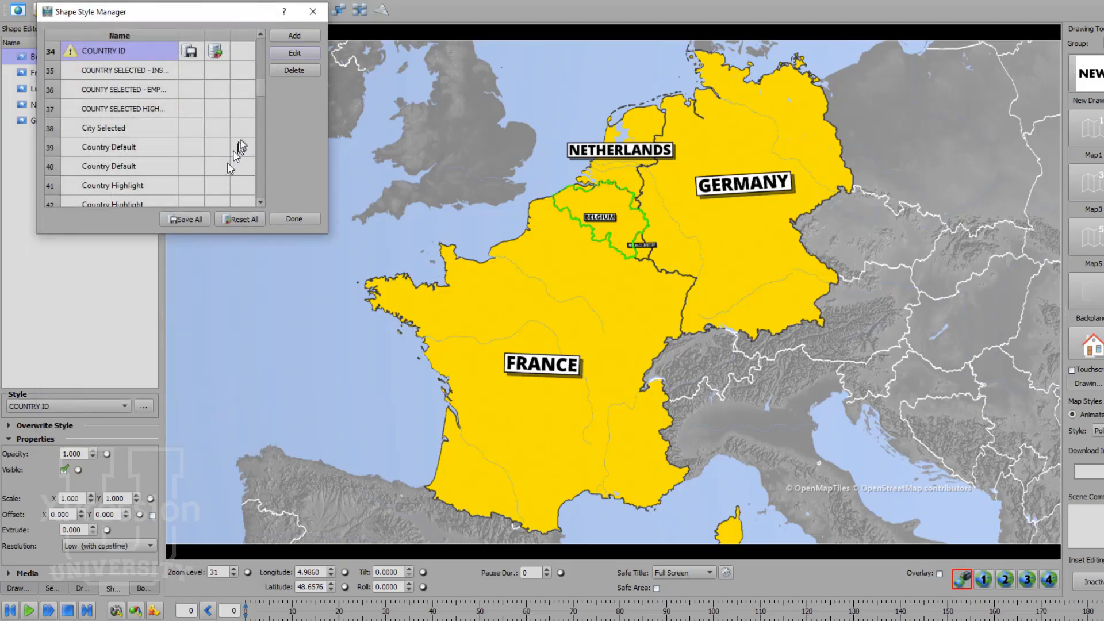
Step: Add a new shape style named COUNTRY ID-SHADOW, copied from the COUNTRY ID style
click(294, 38)
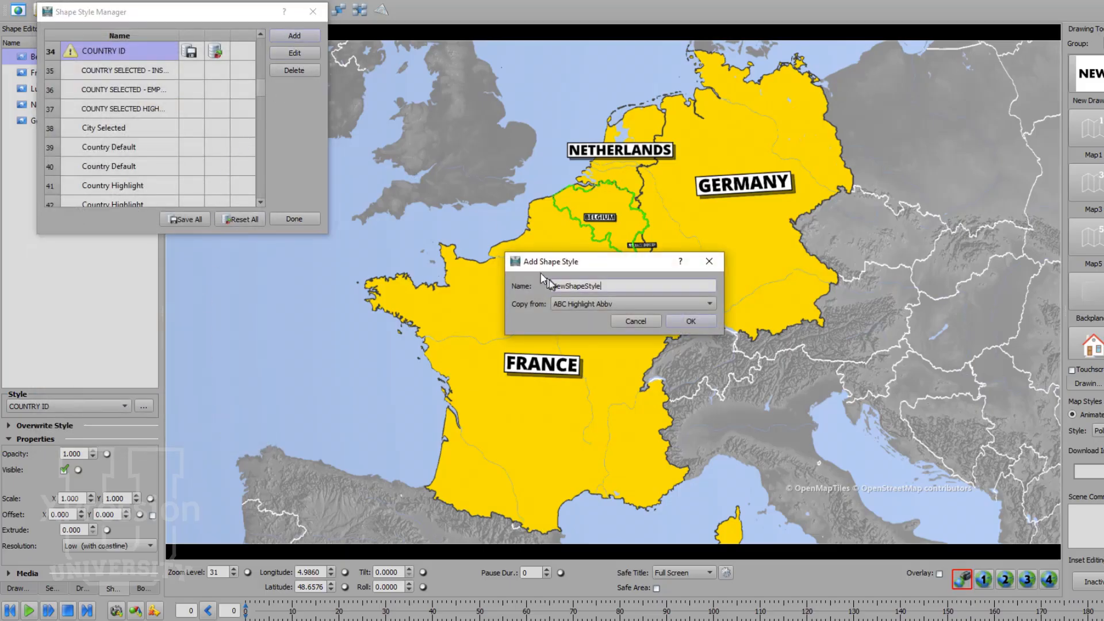
text(COUNTRY ID-SHADOW)
click(557, 305)
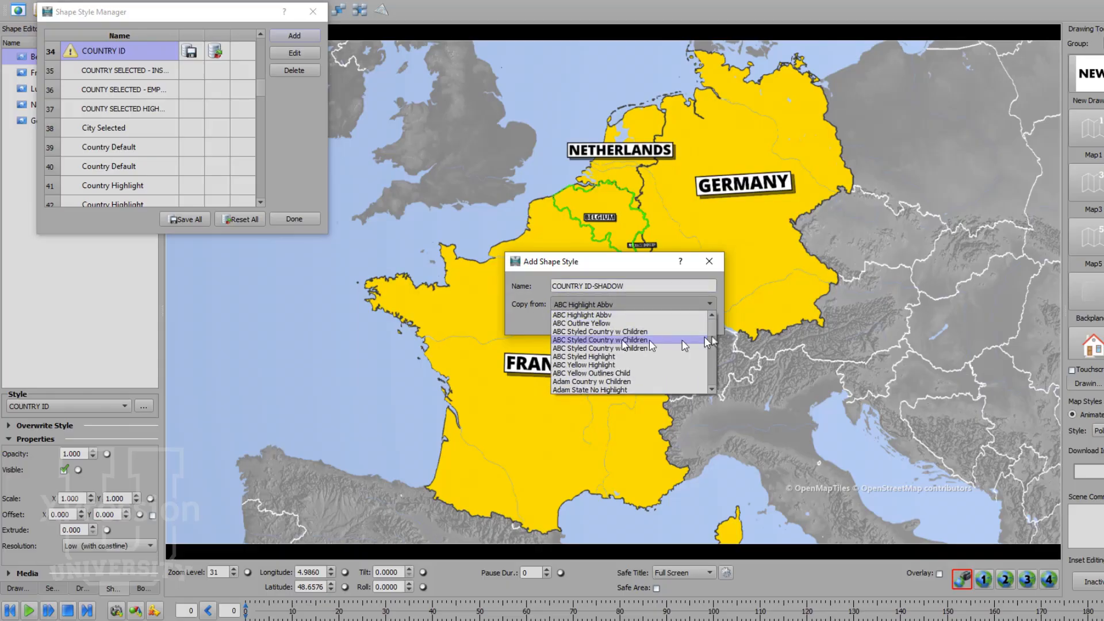
click(712, 390)
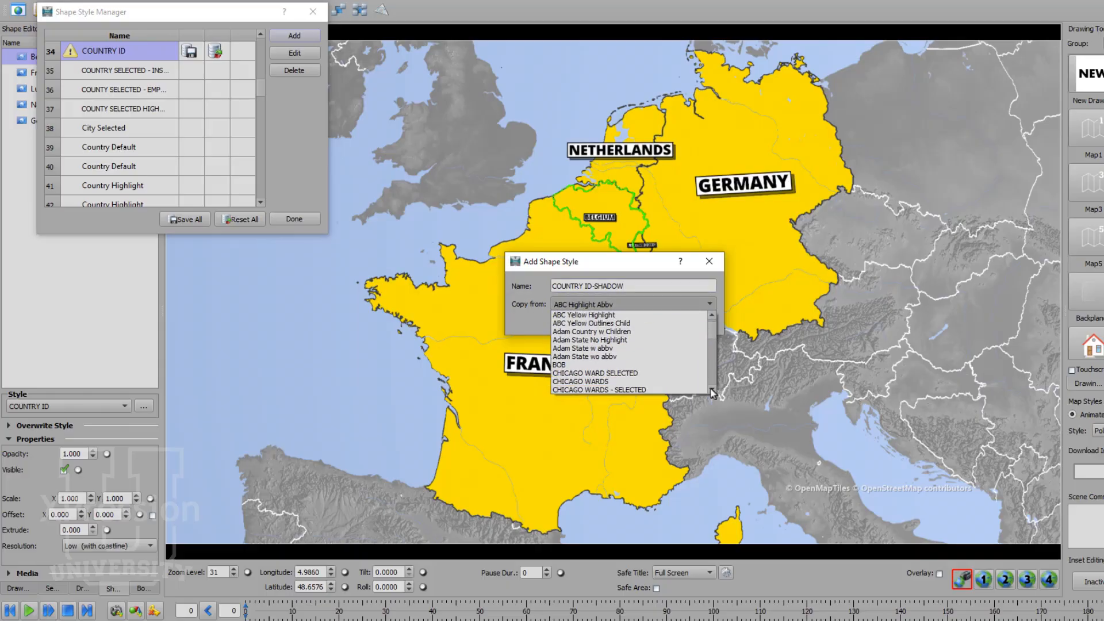
click(712, 389)
click(712, 390)
click(712, 389)
click(712, 390)
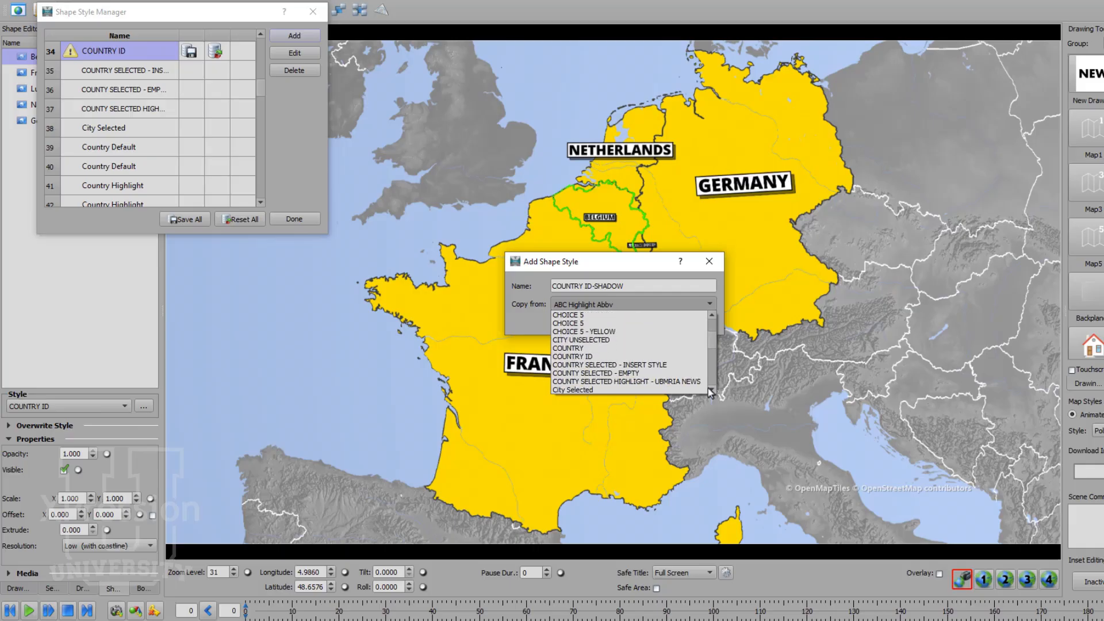
click(674, 356)
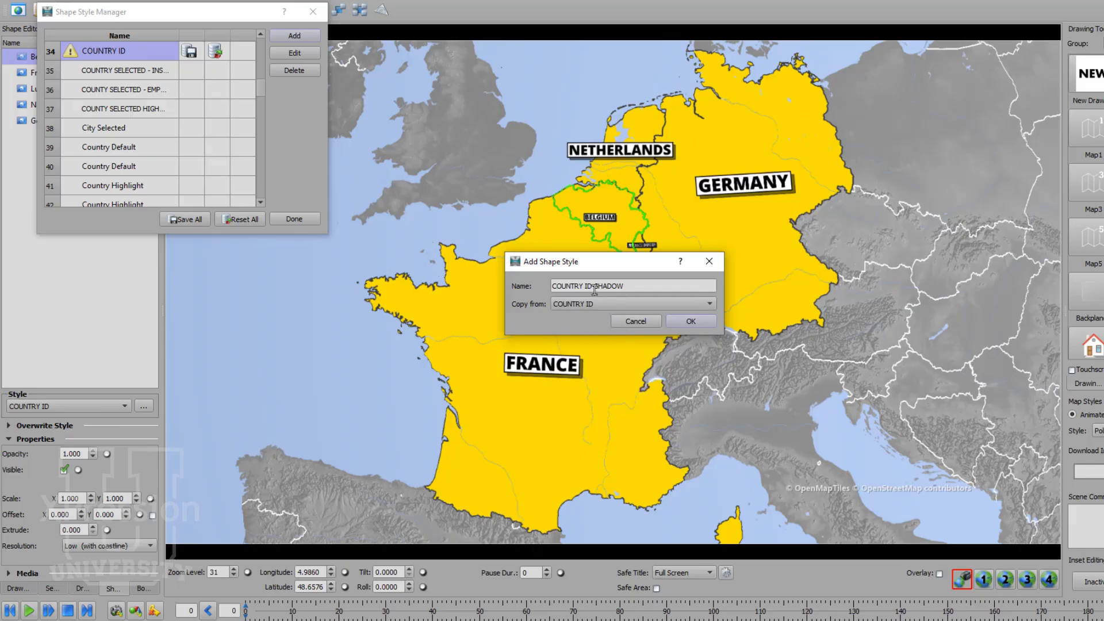
click(690, 320)
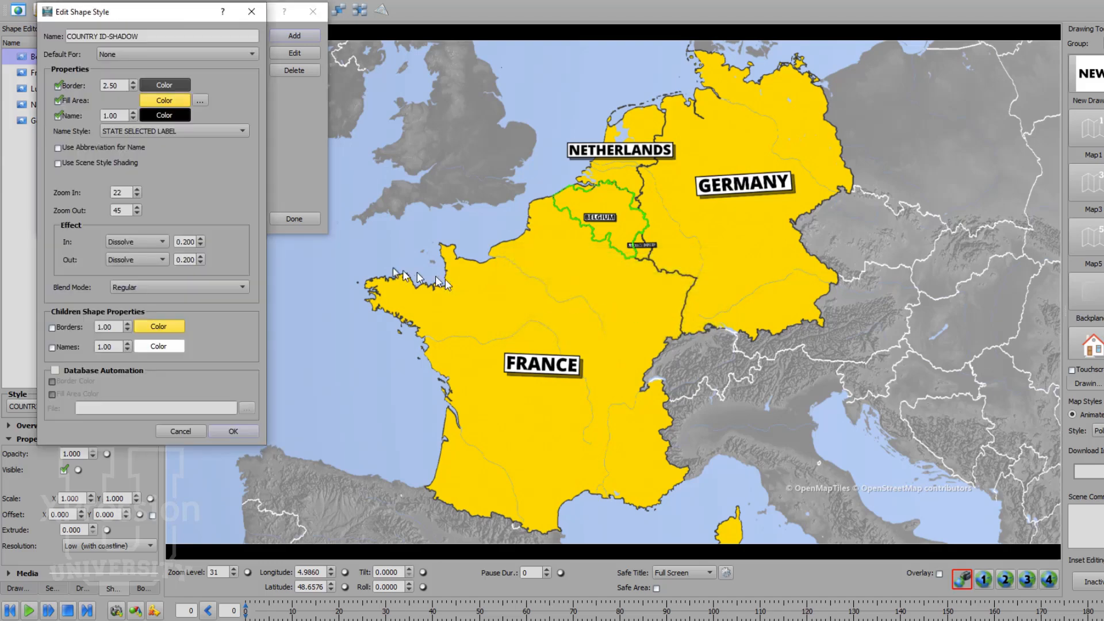
Step: Turn on the fill area shadow with Standalone off in COUNTRY ID-SHADOW, and save all shape styles
click(199, 101)
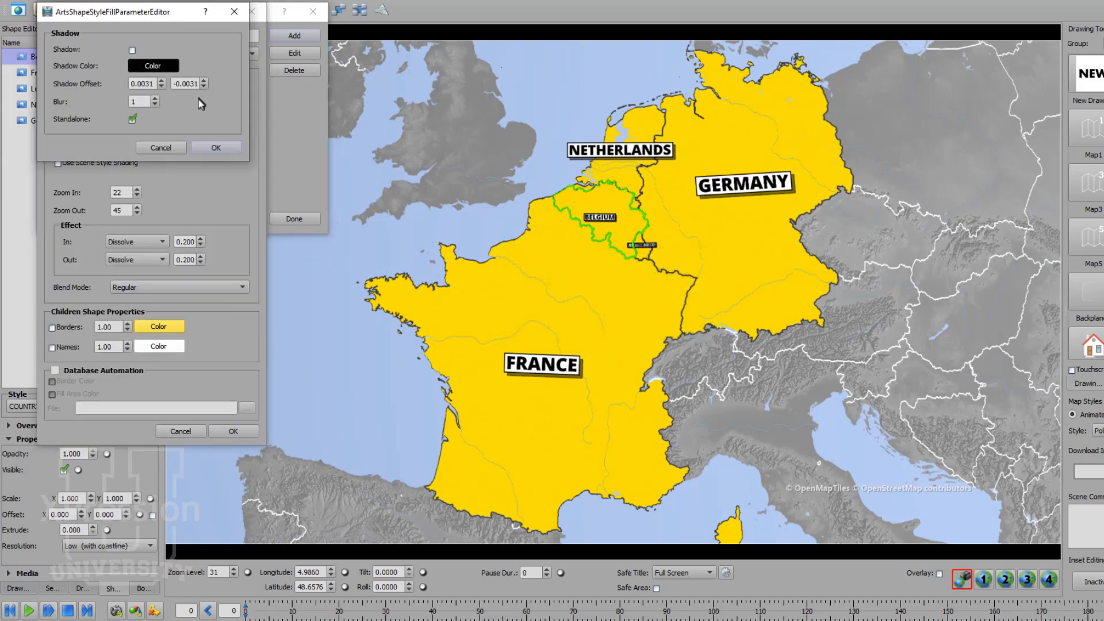
click(133, 50)
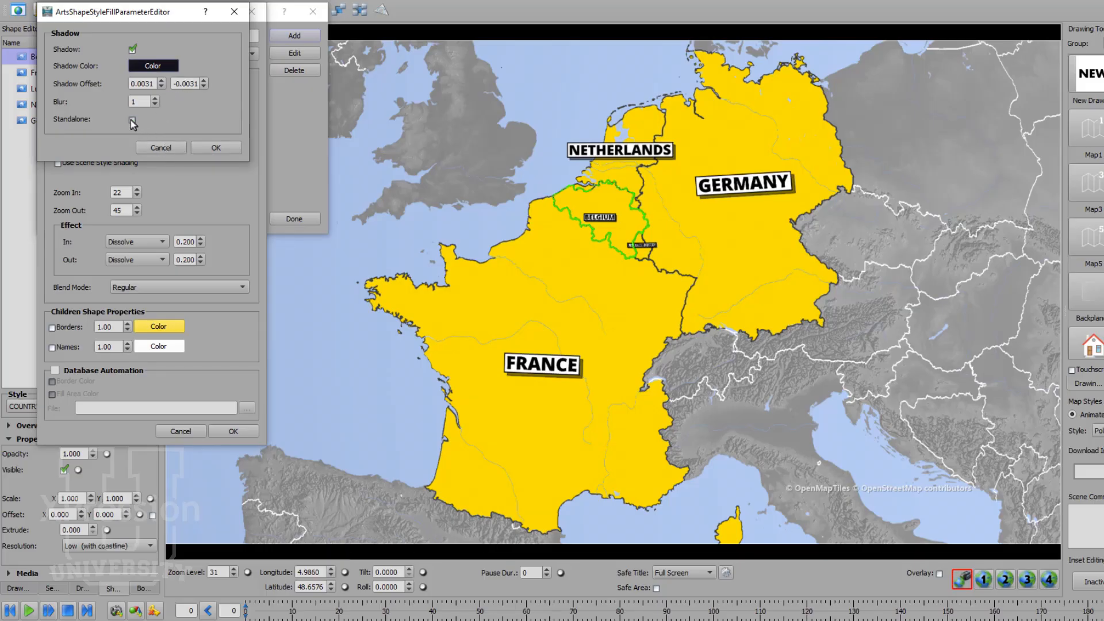
click(214, 147)
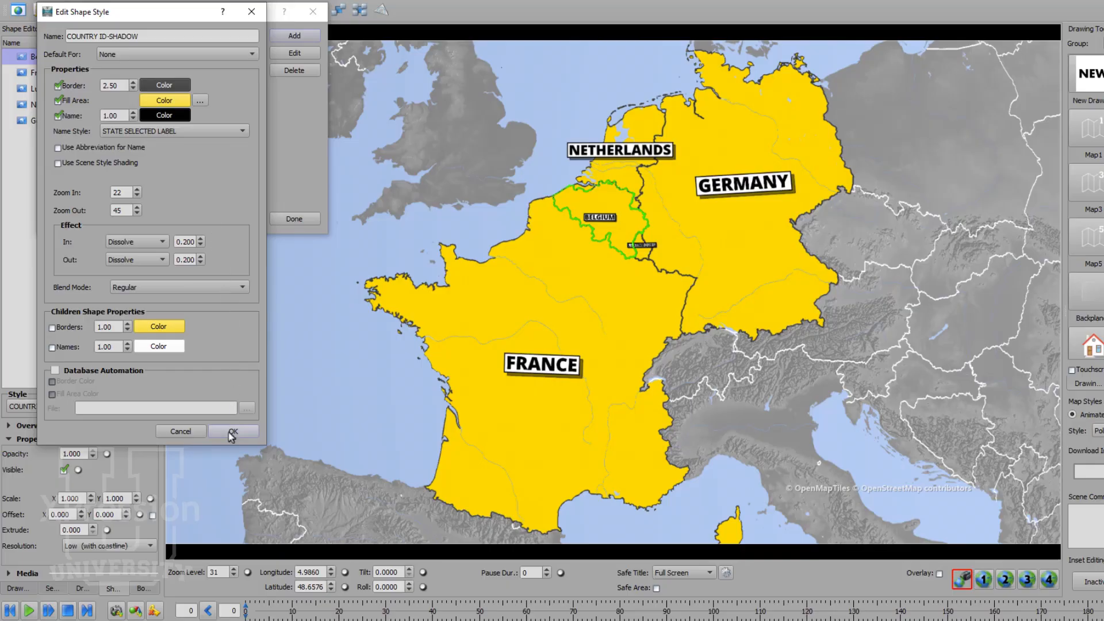
click(232, 433)
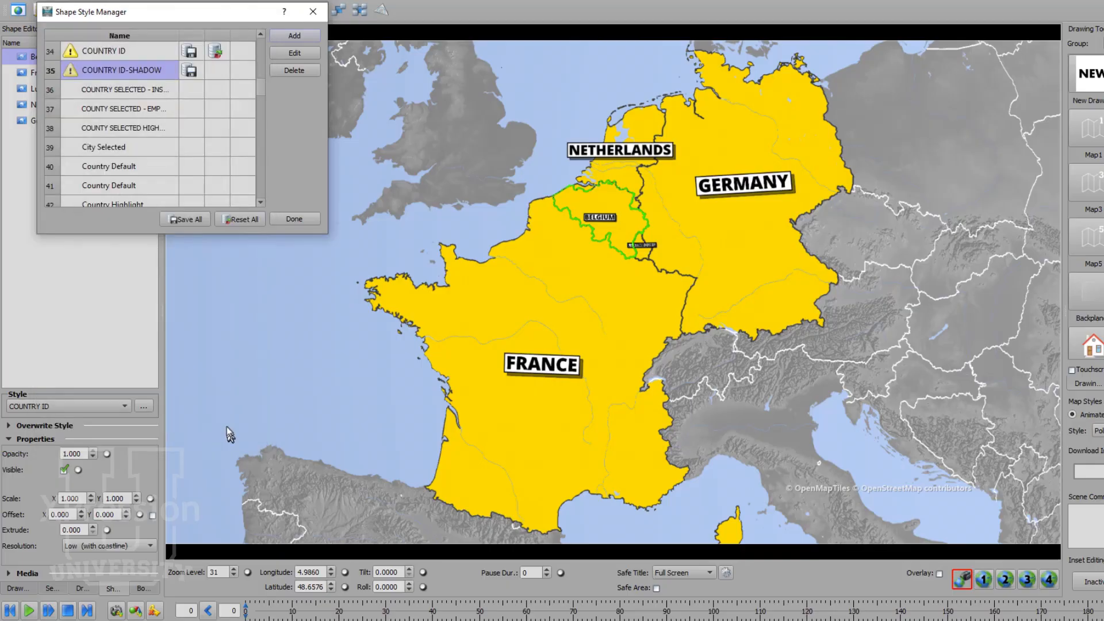
click(192, 221)
click(293, 218)
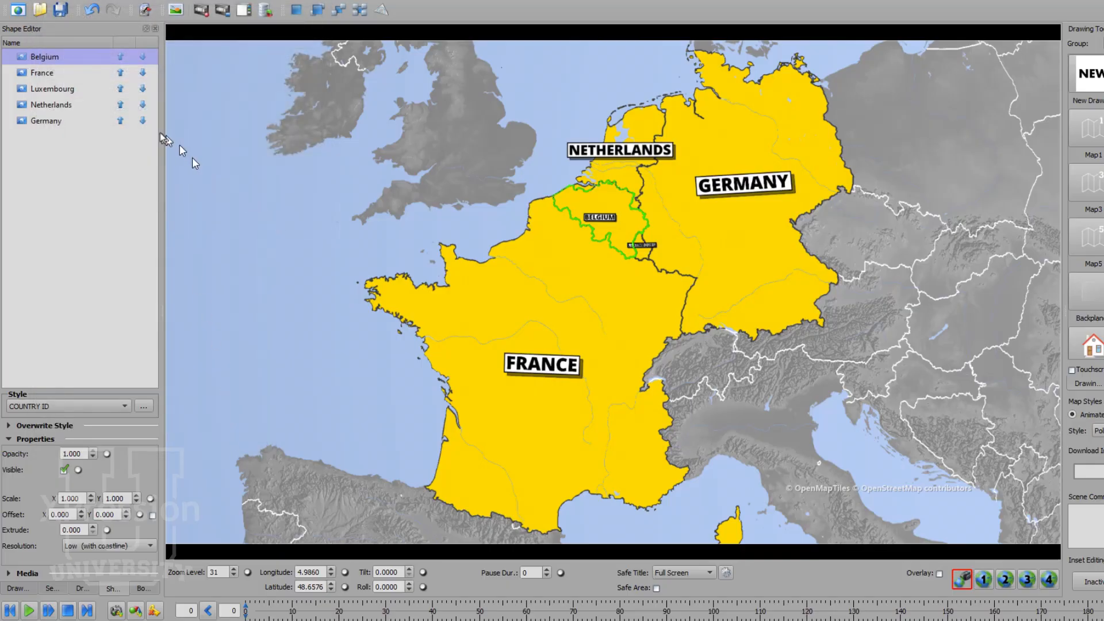
Step: Assign the COUNTRY ID-SHADOW style to the Netherlands shape and deselect it
click(78, 106)
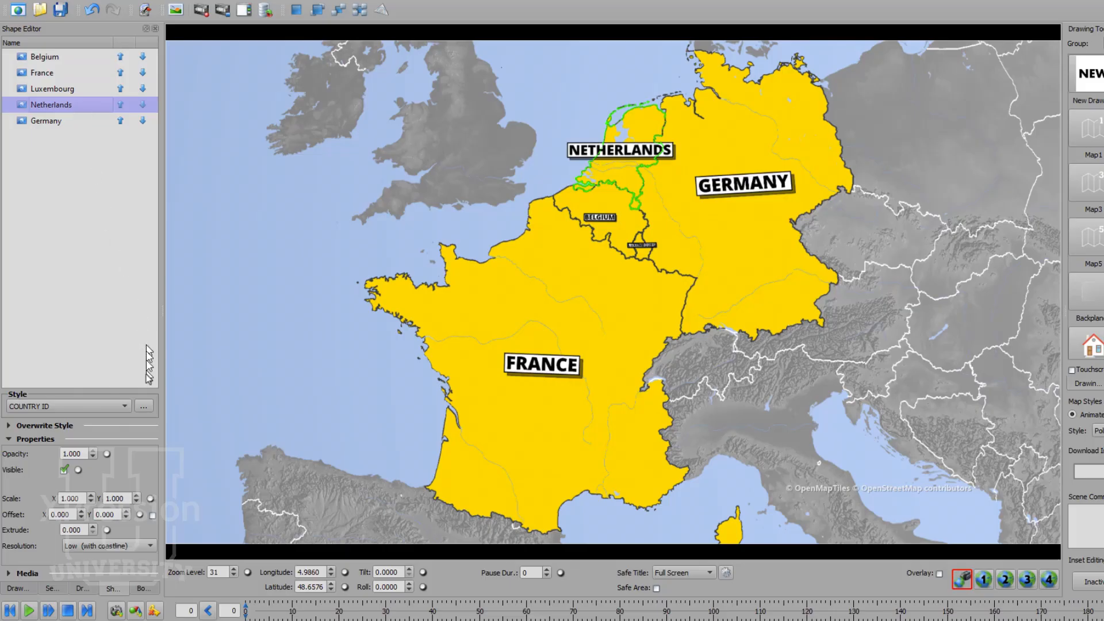
click(124, 406)
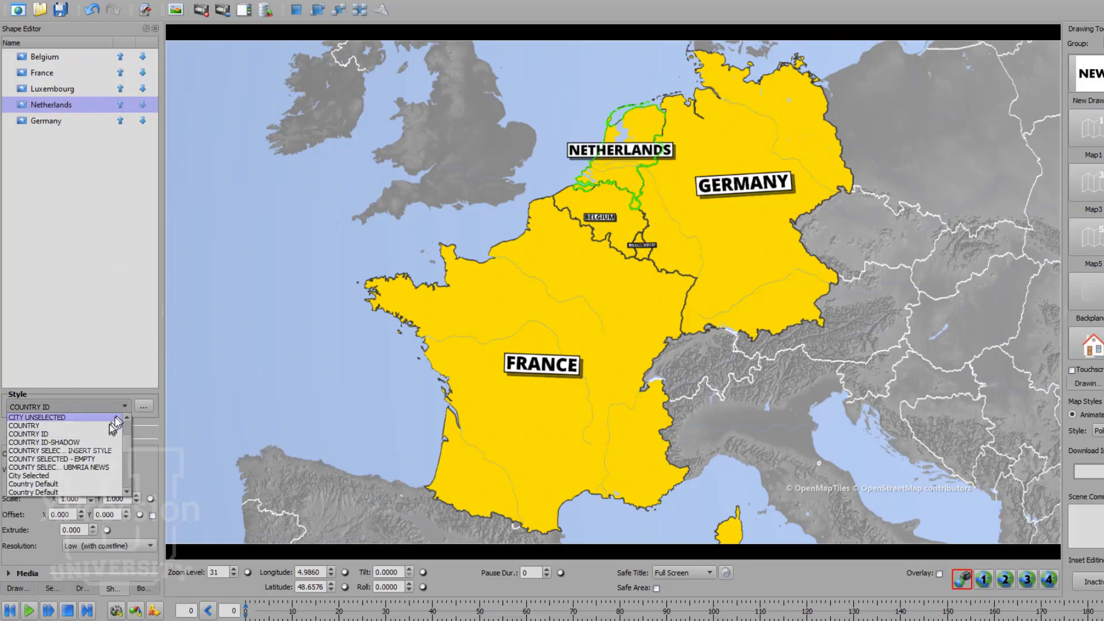
click(98, 444)
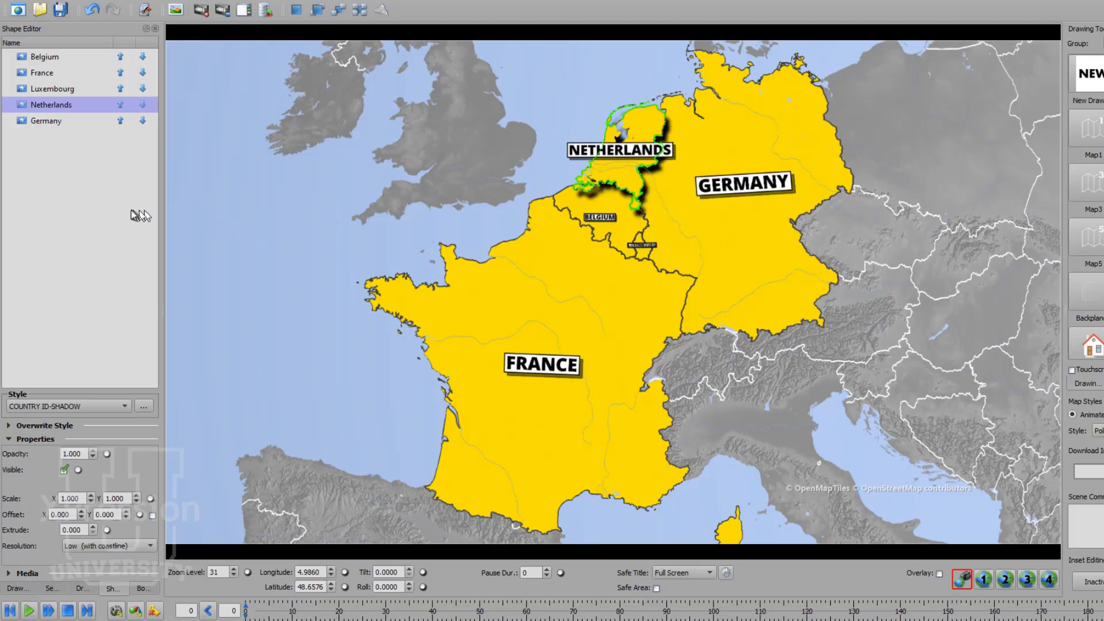
click(389, 246)
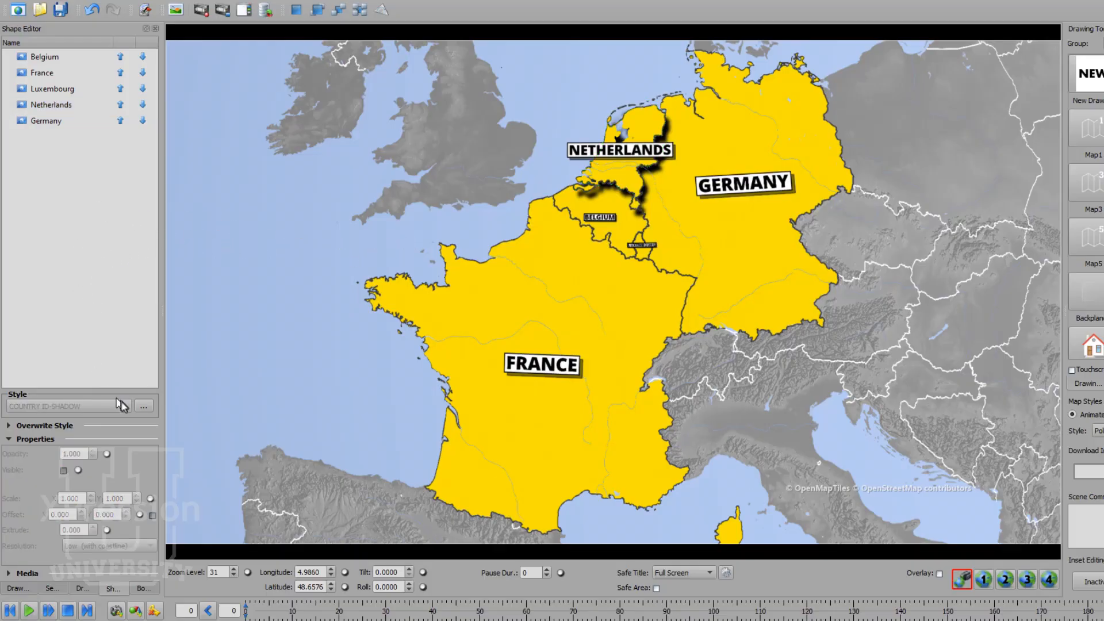
Step: Set the COUNTRY ID-SHADOW fill shadow to offset 0.0015 and -0.0015, blur 2, with Standalone on
click(143, 406)
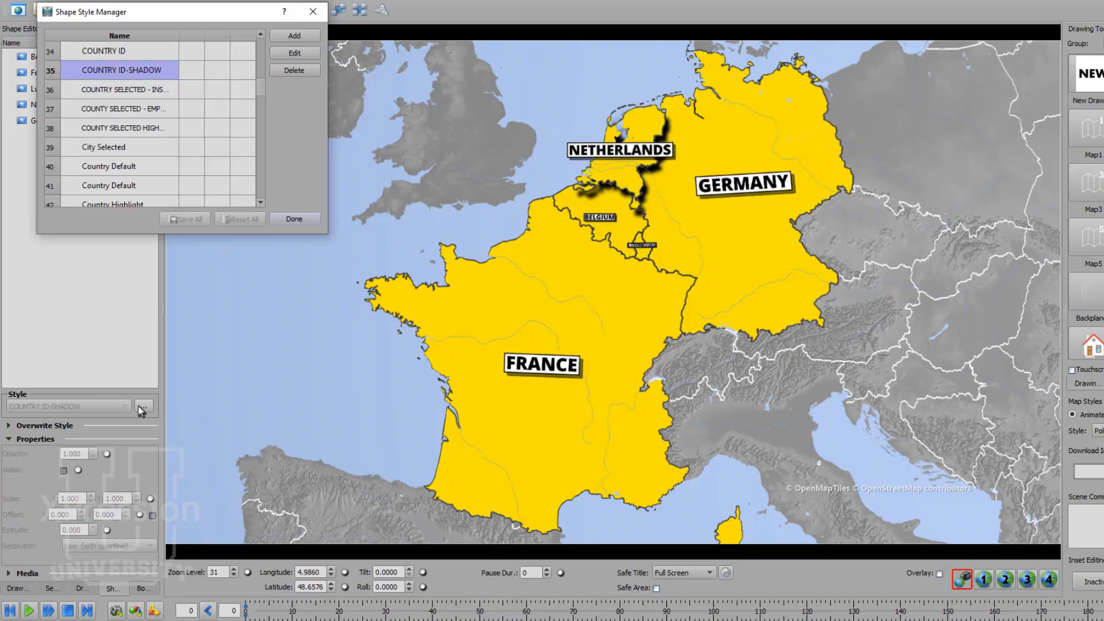
click(280, 57)
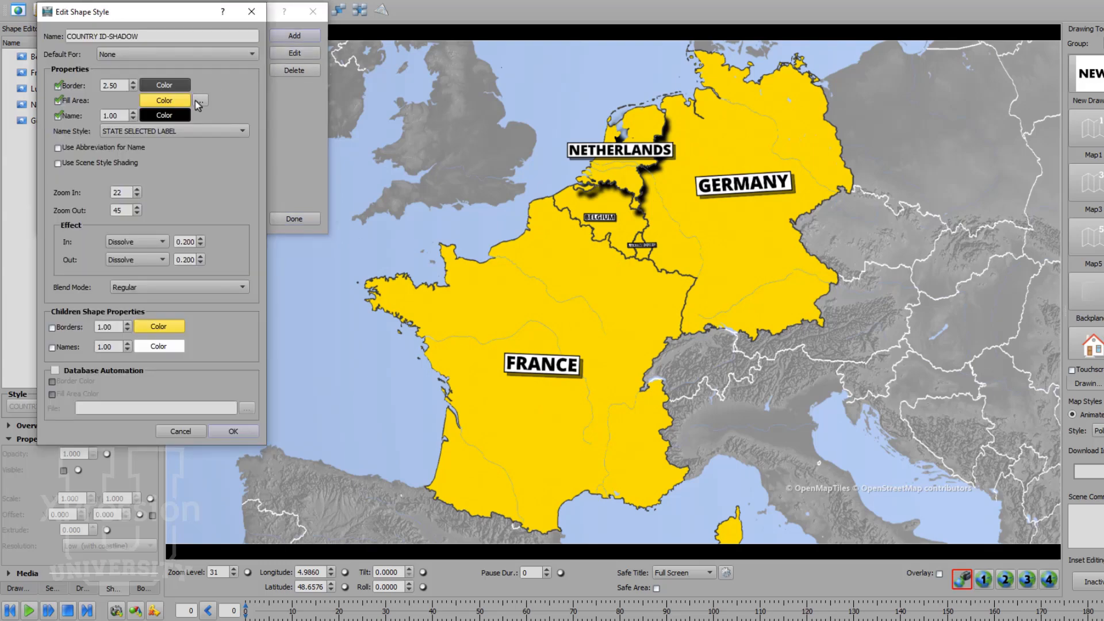
click(199, 102)
click(204, 80)
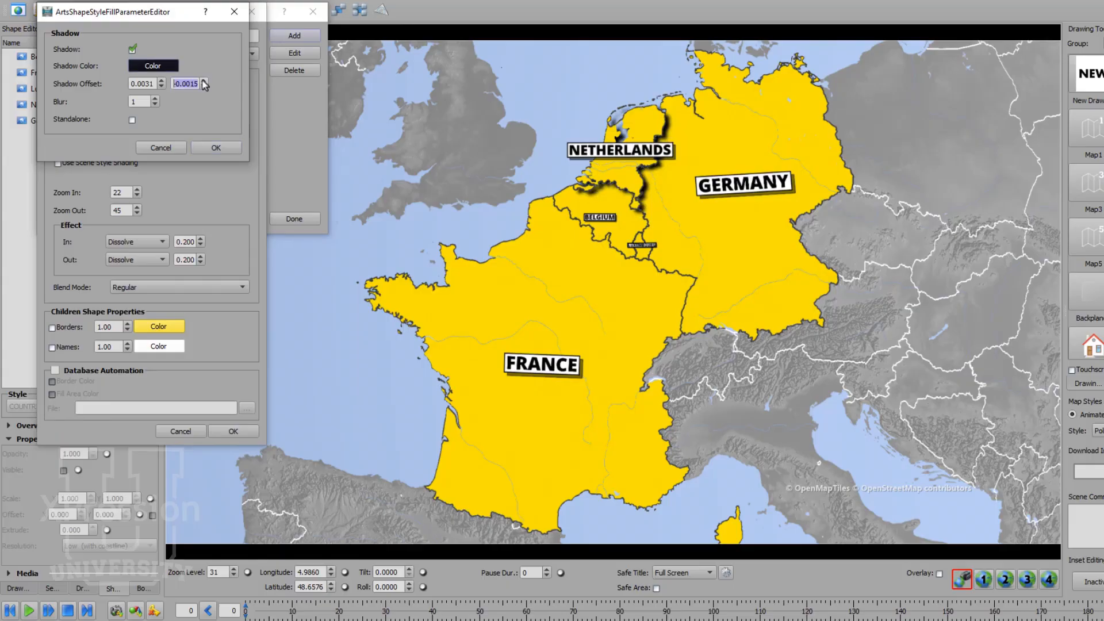
click(161, 81)
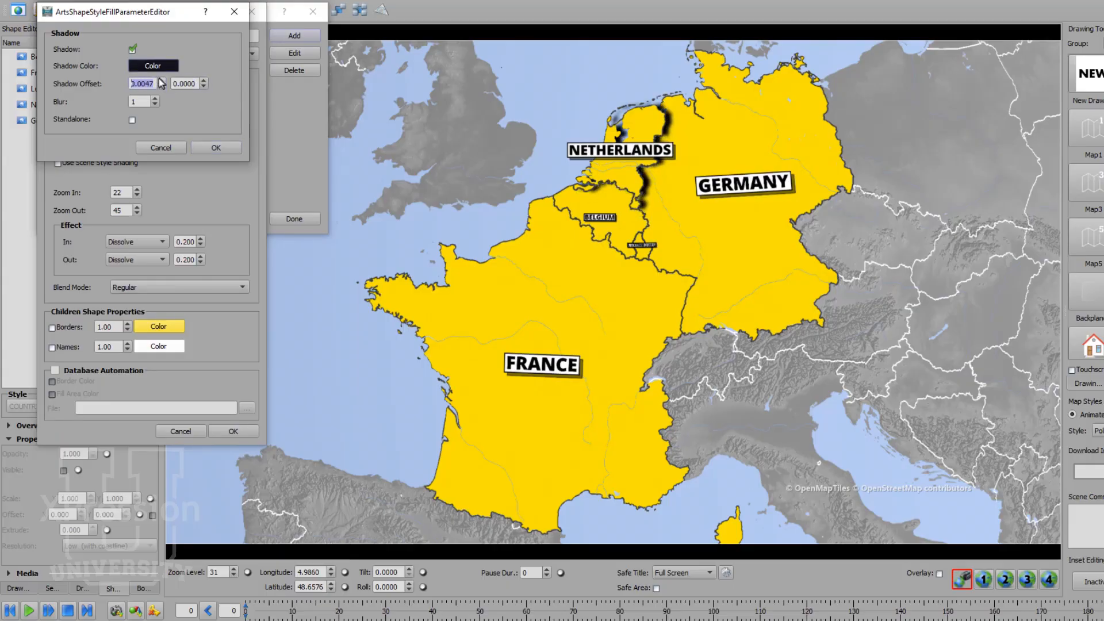
click(161, 86)
click(162, 87)
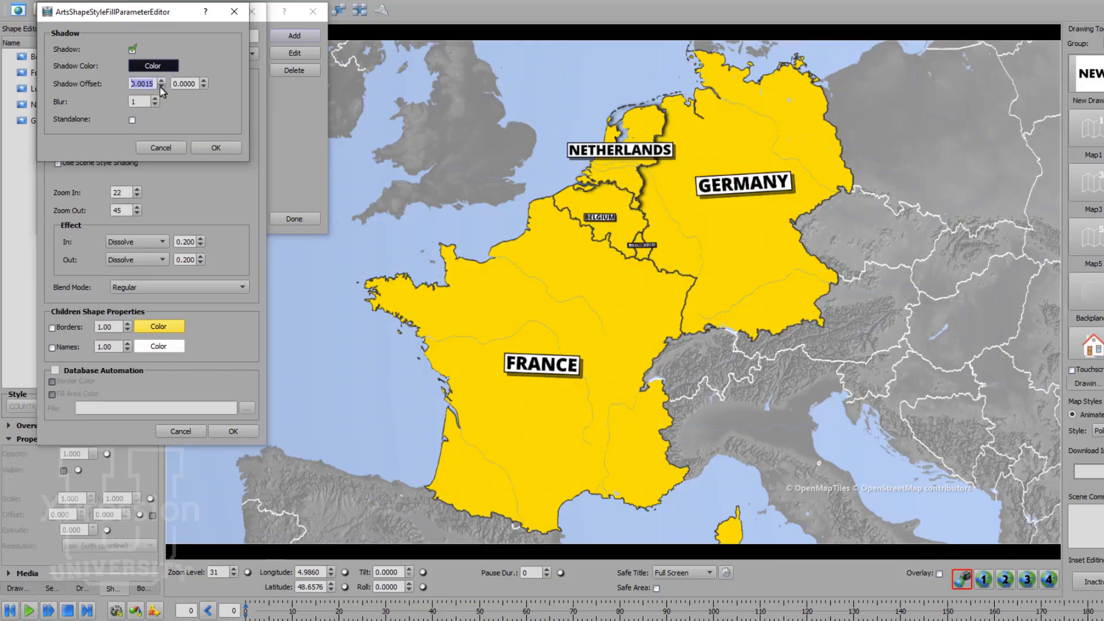
click(161, 87)
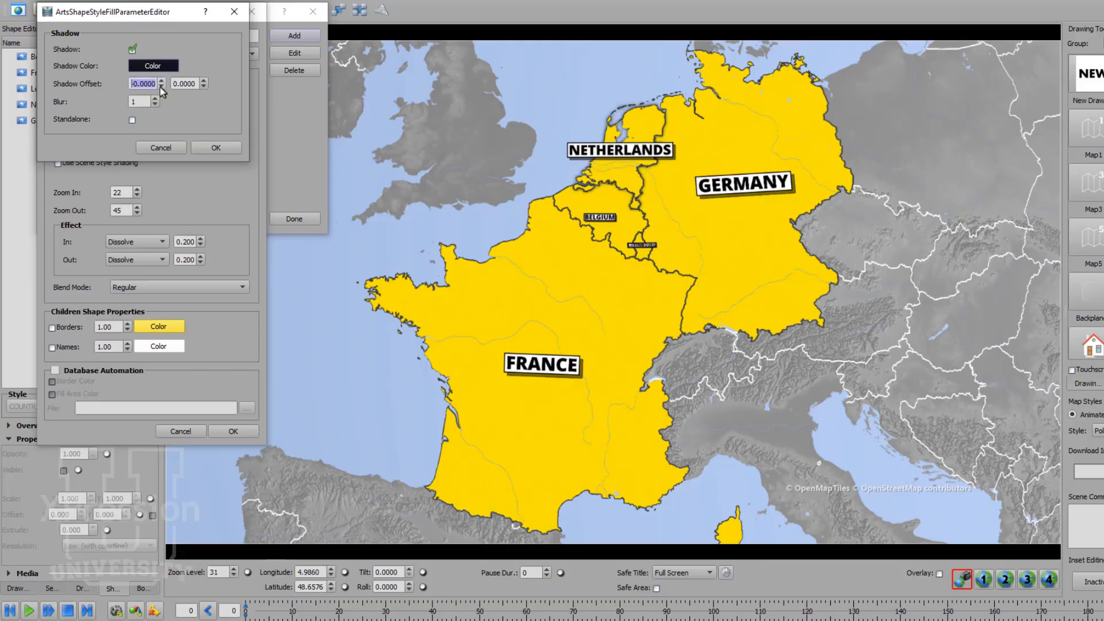
click(204, 87)
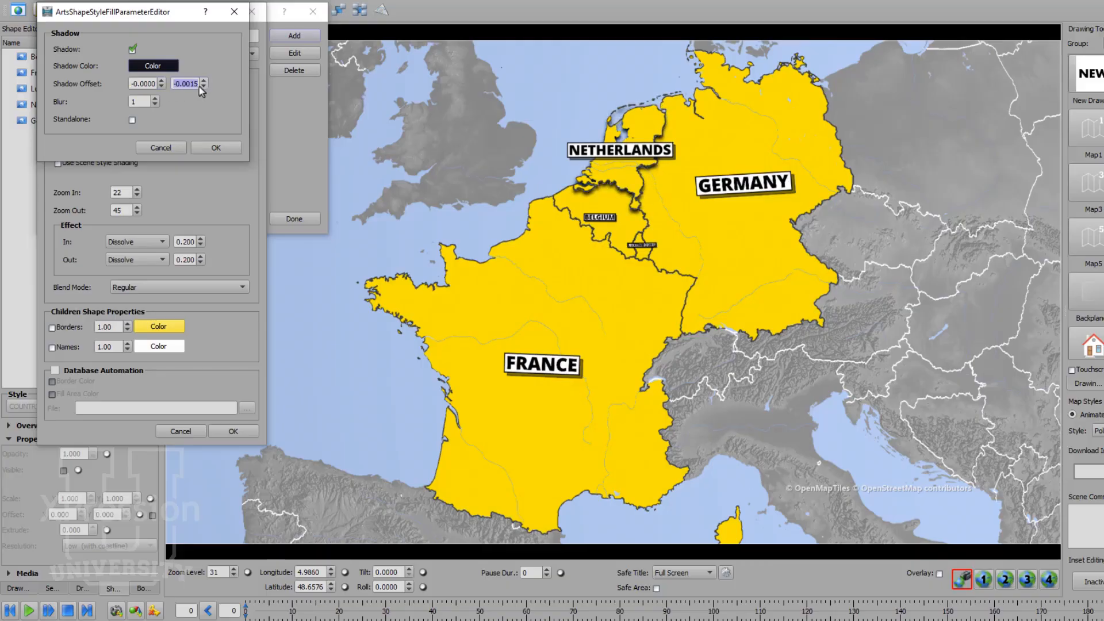
click(162, 81)
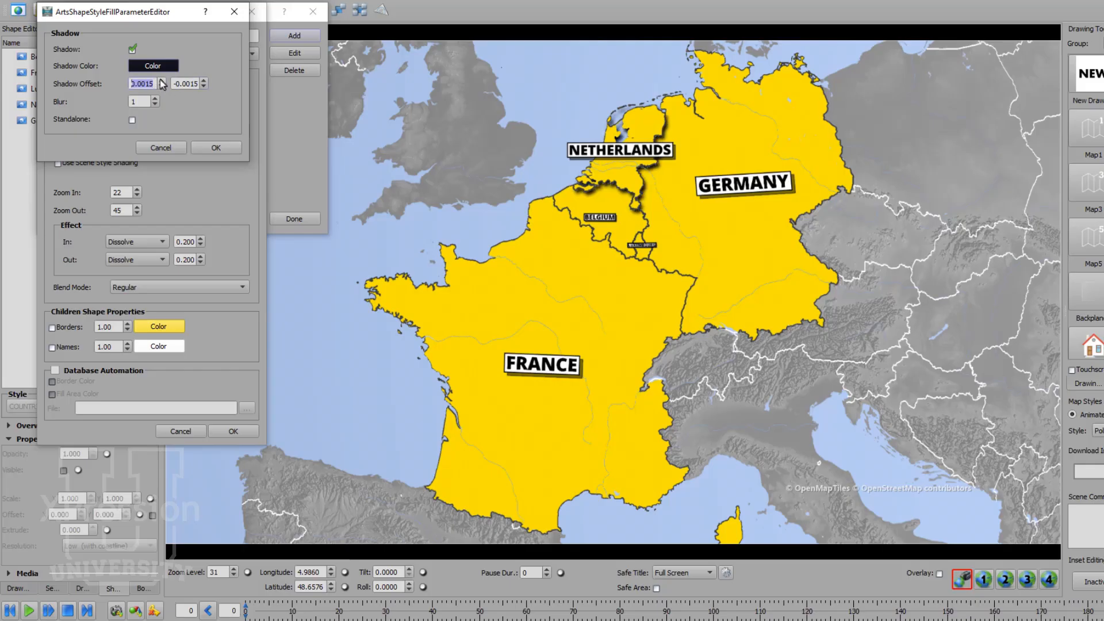
click(155, 99)
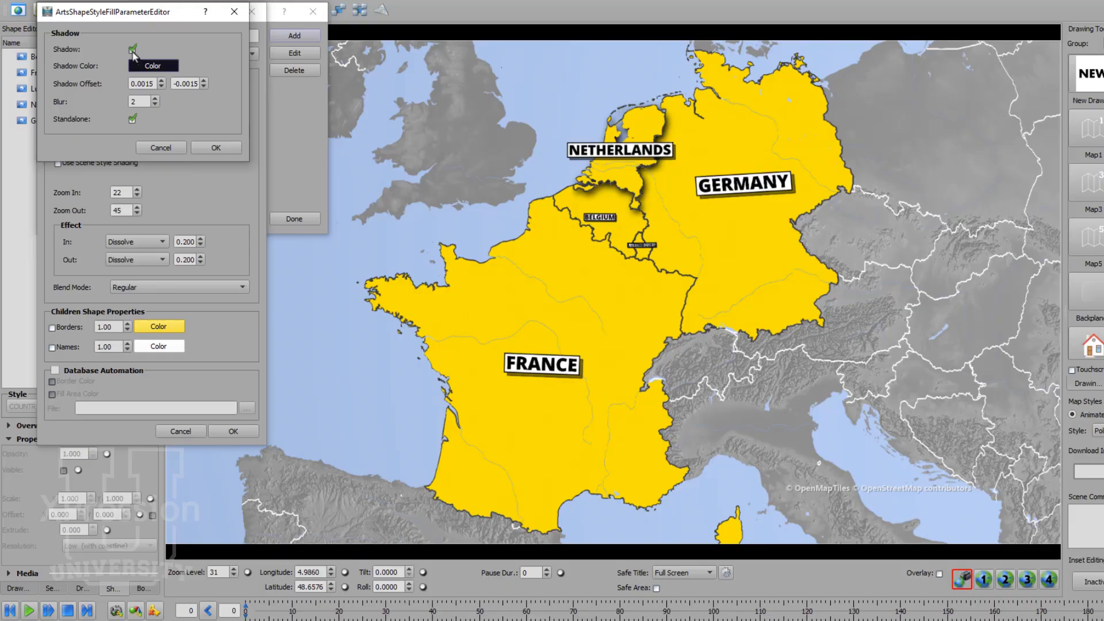
click(212, 148)
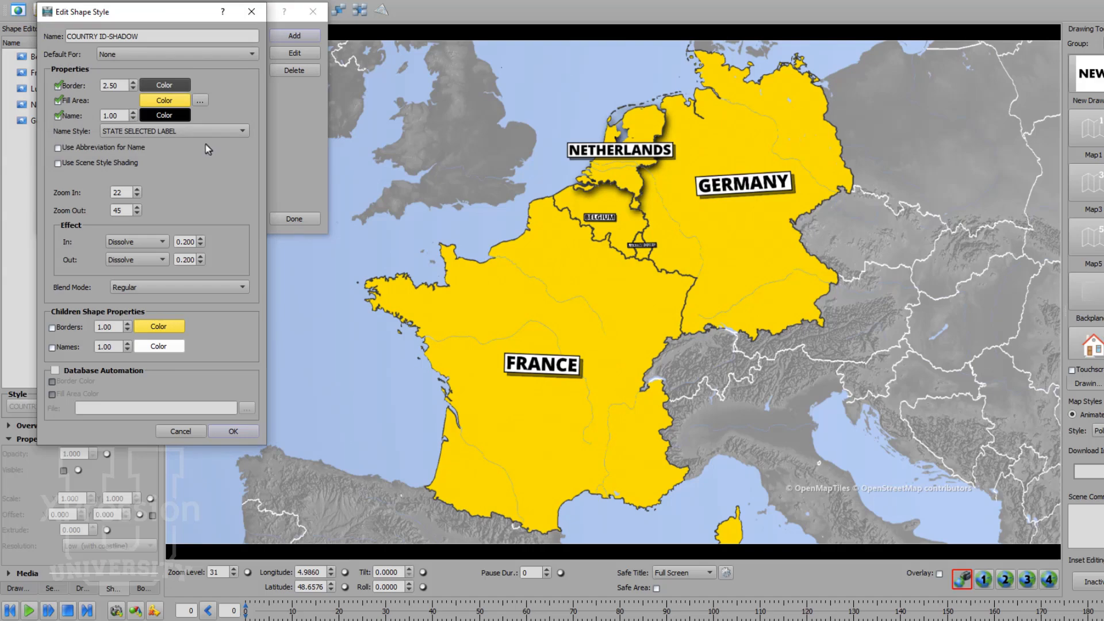
Step: Try a lower alpha on the COUNTRY ID-SHADOW fill color and set it back to 255
click(167, 102)
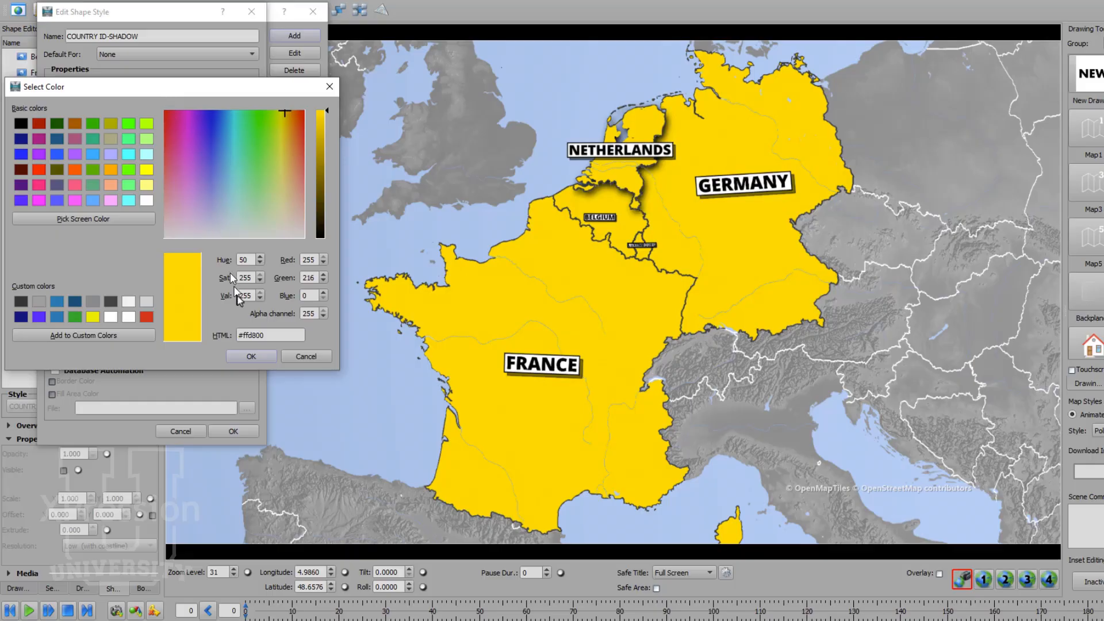
double_click(309, 314)
text(127)
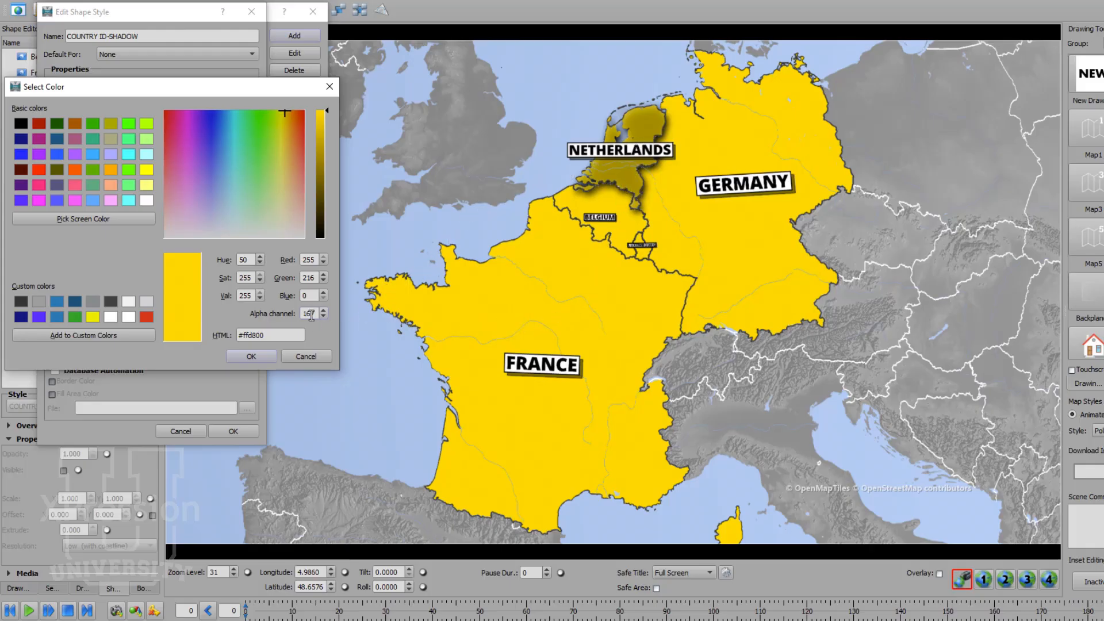
text(255)
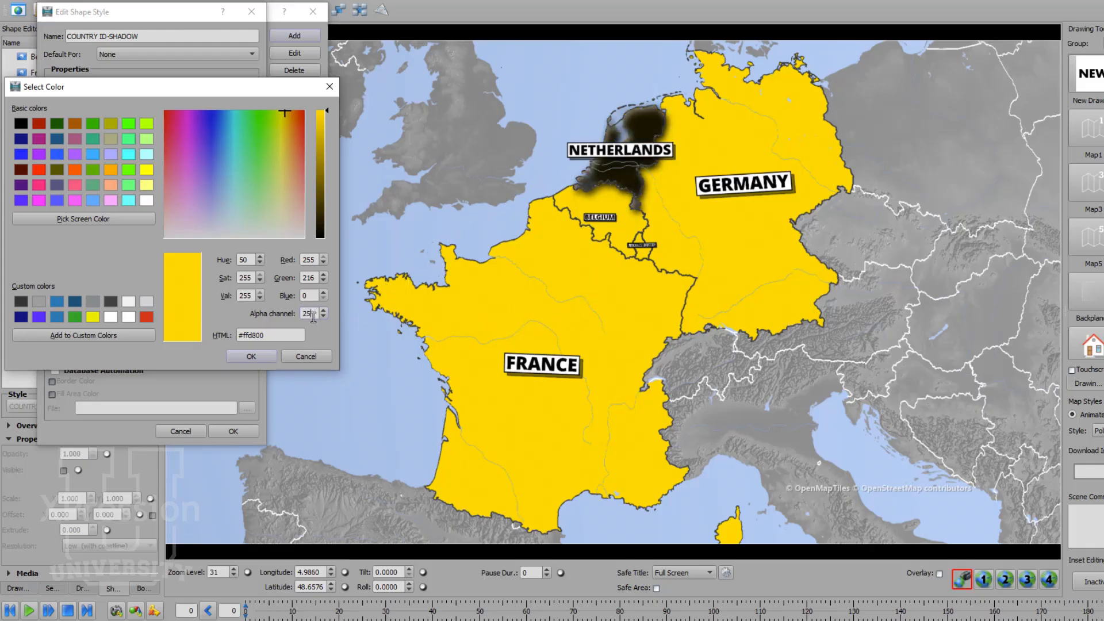
click(251, 356)
Step: Accept and save the COUNTRY ID-SHADOW edits and close the style manager
click(241, 431)
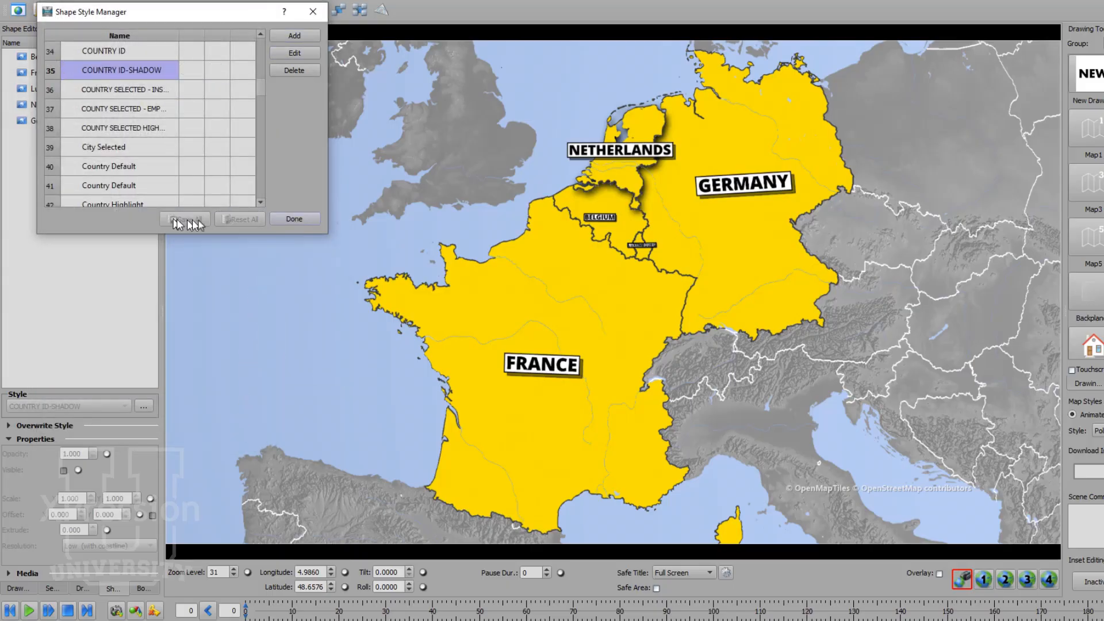
click(294, 219)
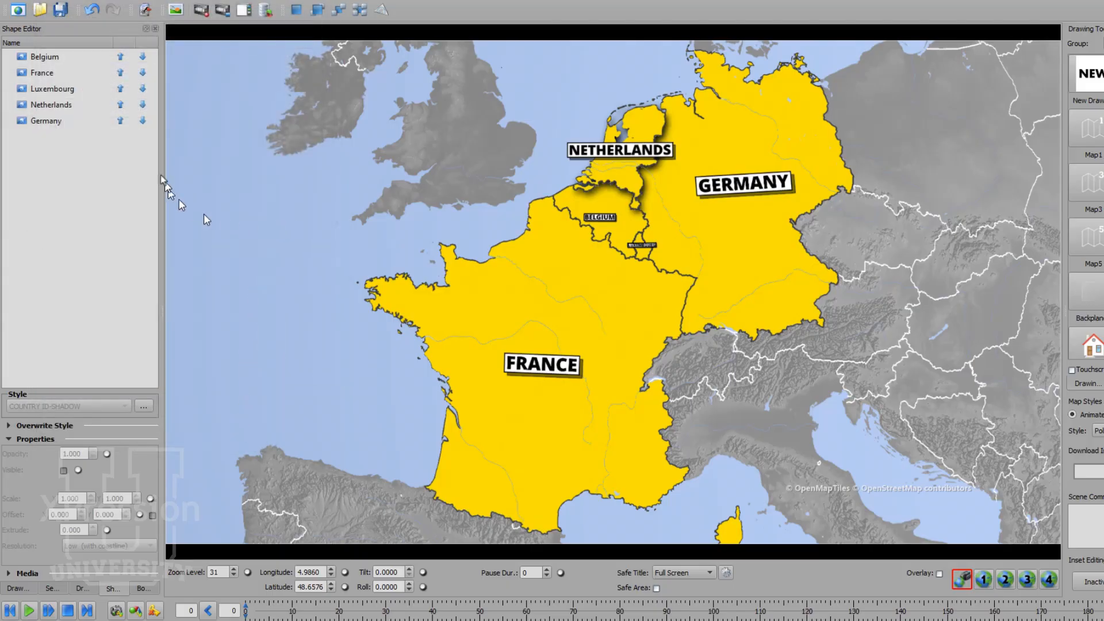
Step: Switch the Netherlands shape back to the COUNTRY ID style
click(67, 106)
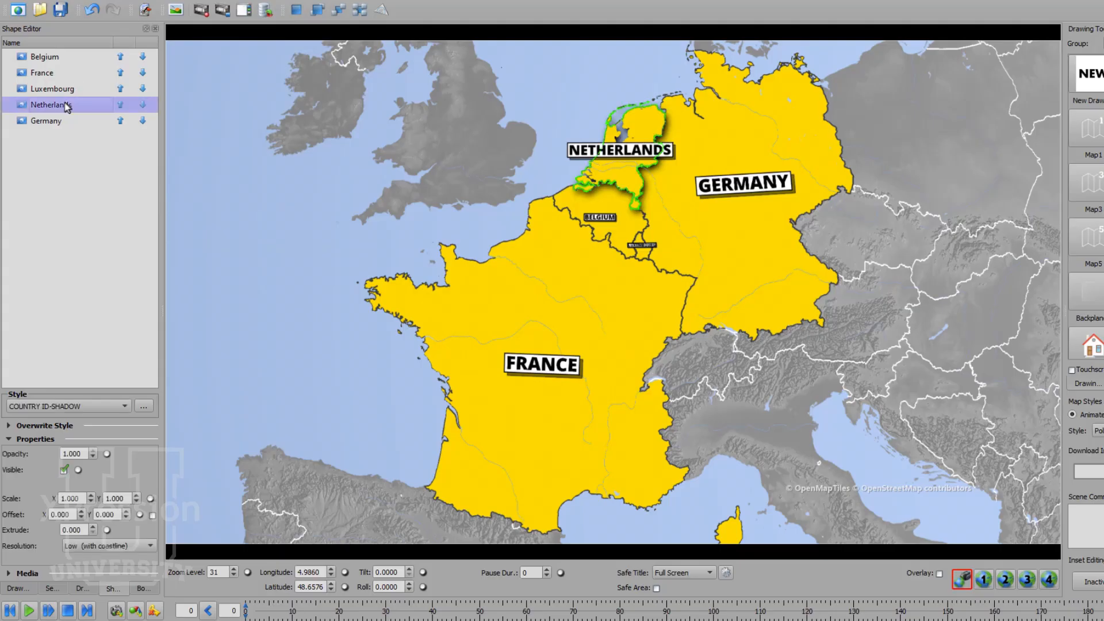
click(99, 407)
click(93, 435)
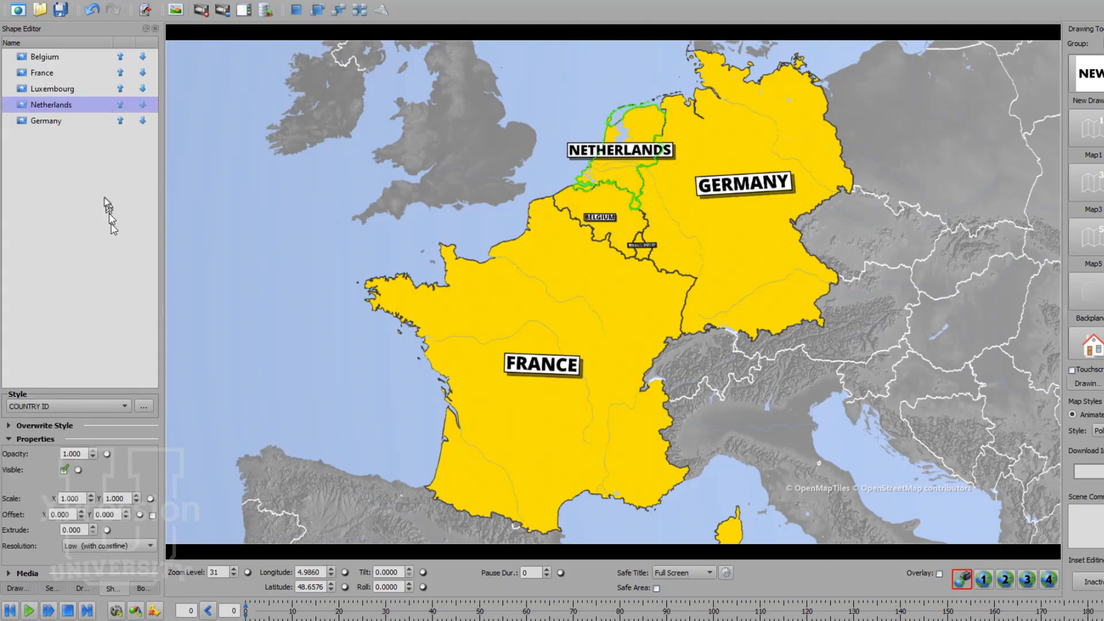
Step: Assign the COUNTRY ID-SHADOW style to the France shape
click(69, 73)
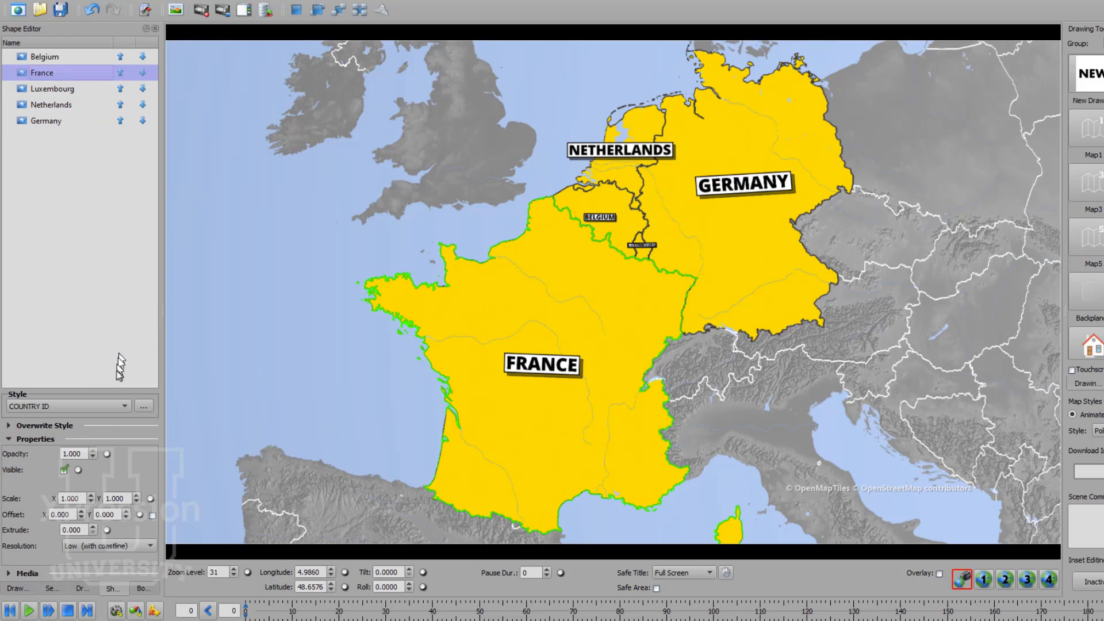
click(114, 406)
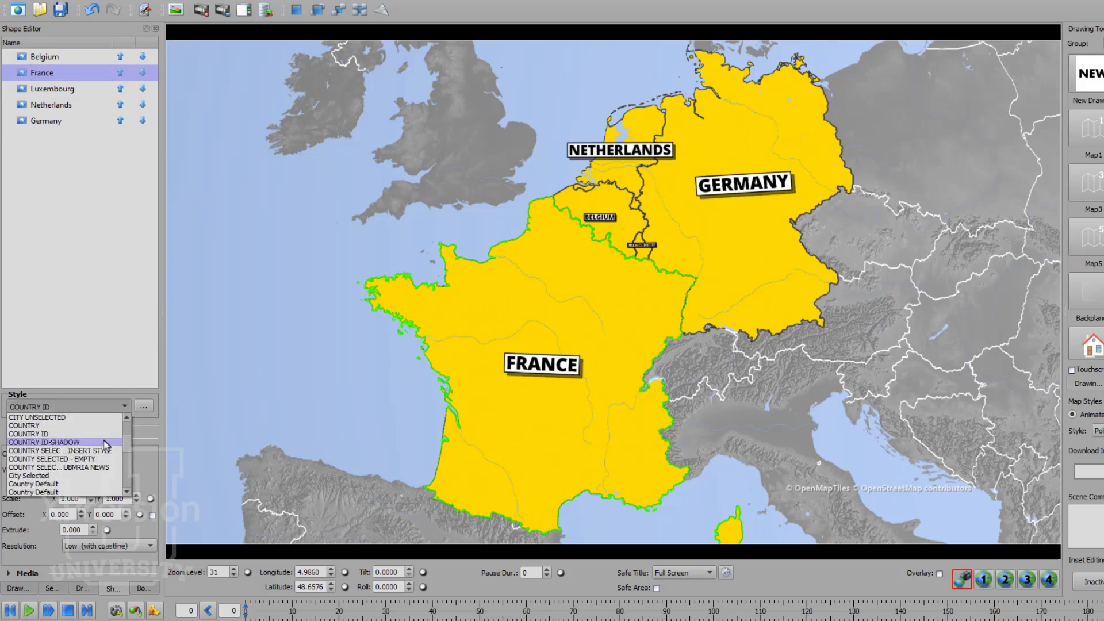
click(106, 443)
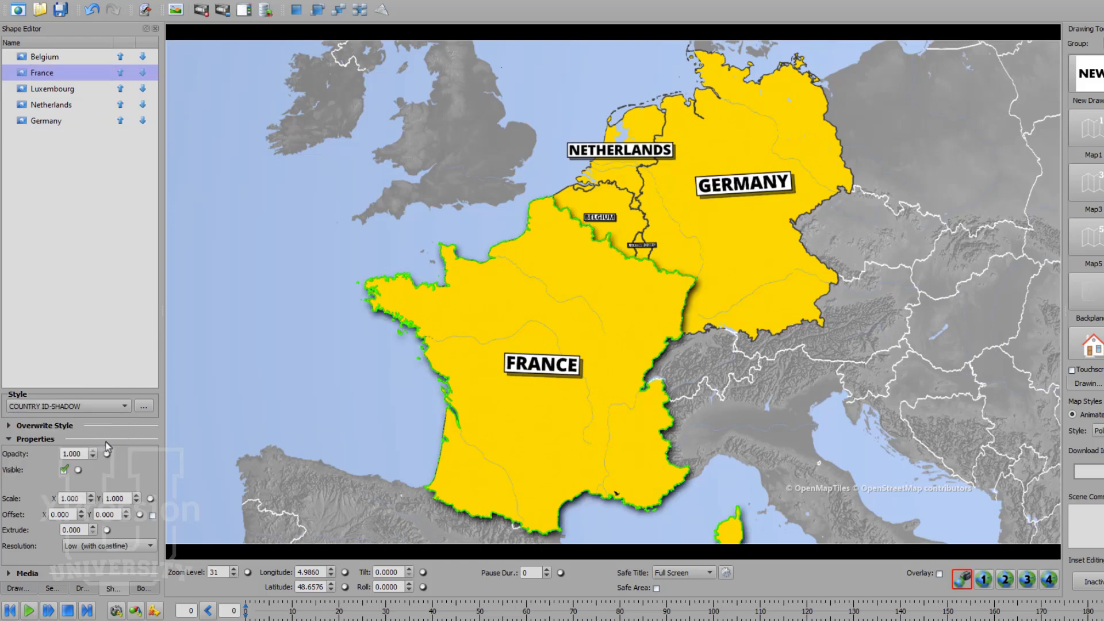